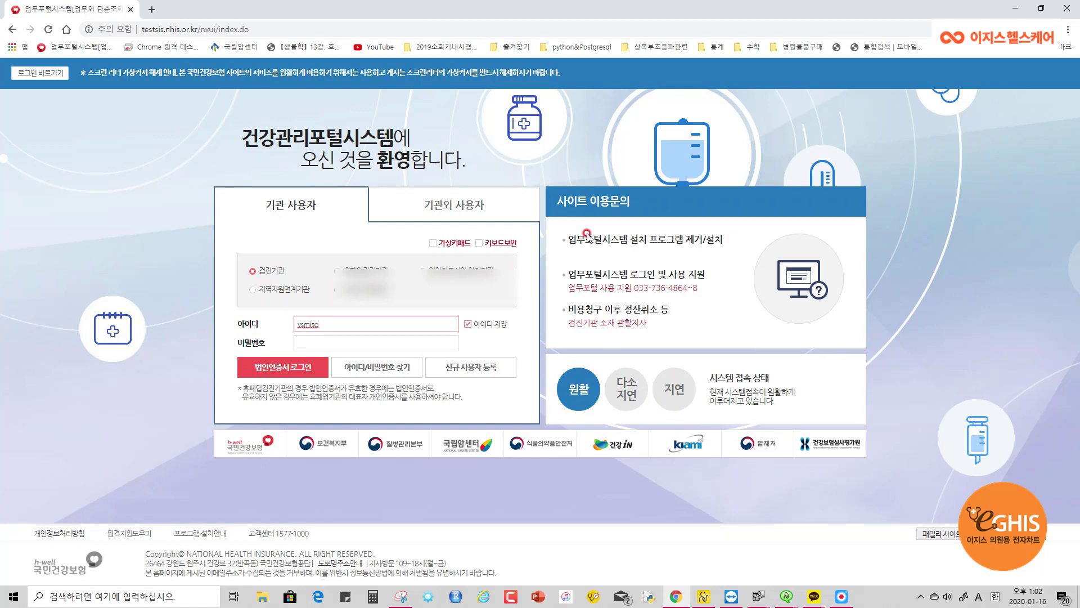
Look through the local browser's main menu and profile popup, then close the popup
left_click(1065, 31)
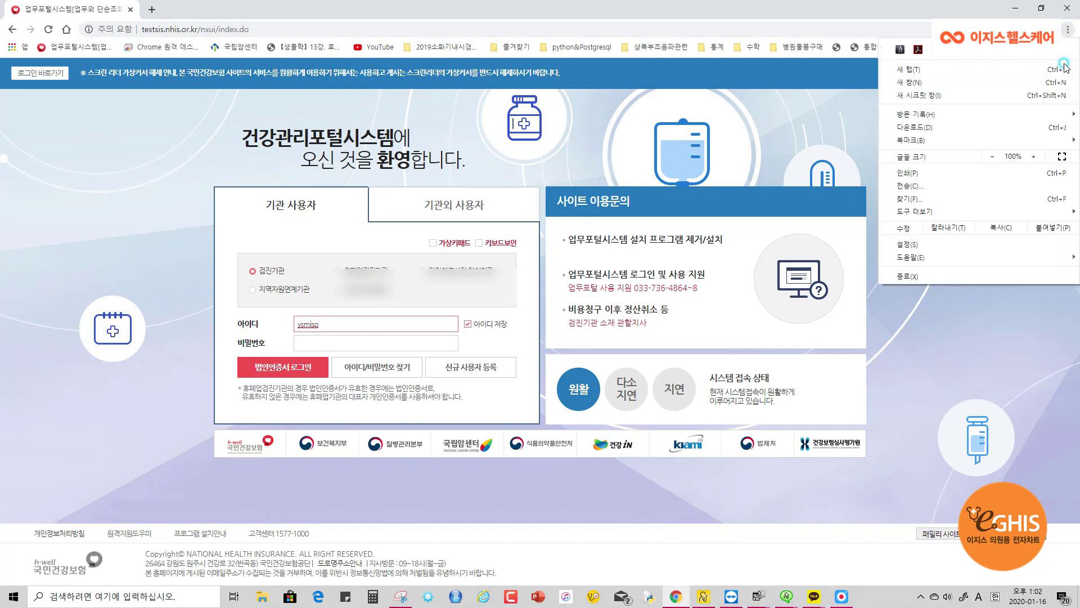
left_click(995, 94)
left_click(1049, 30)
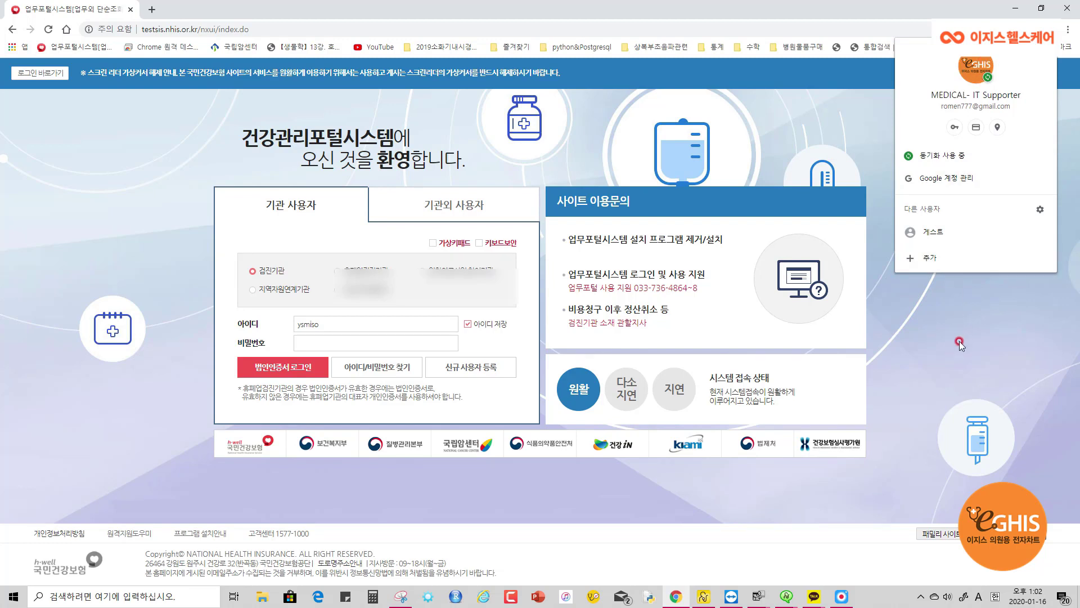
left_click(956, 163)
left_click(544, 147)
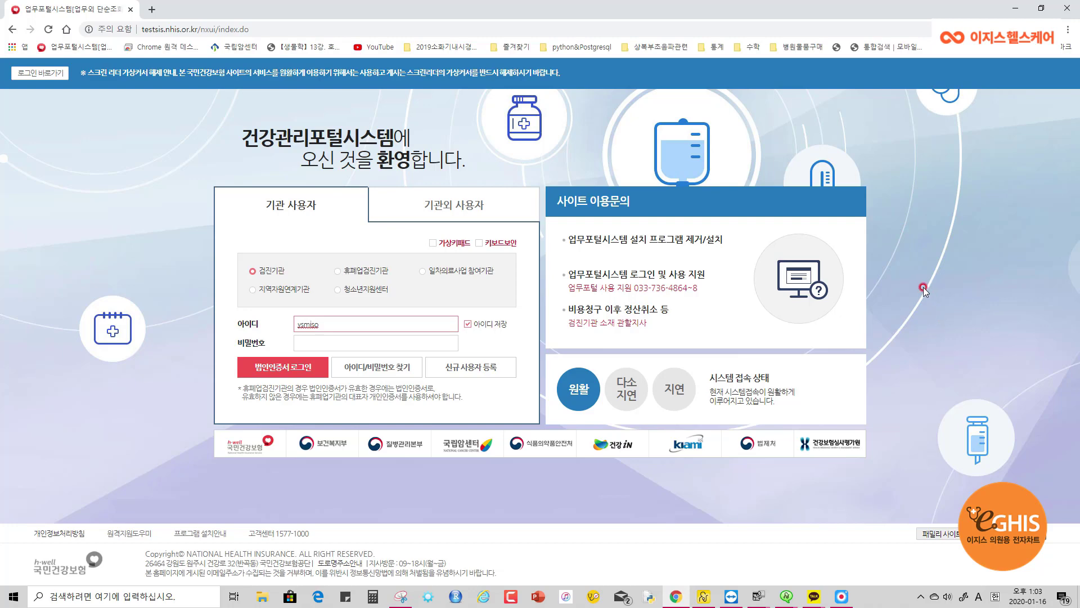
On the remote PC, open TeamViewer, dismiss its promotional offer, and minimize it
left_click(732, 597)
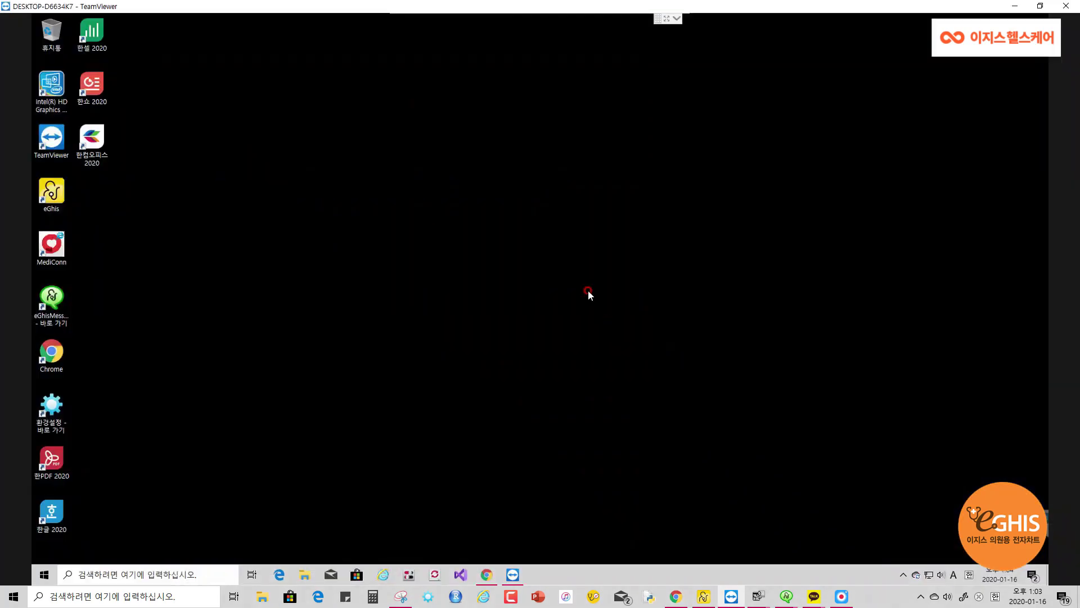
left_click(790, 273)
left_click(746, 359)
left_click(517, 569)
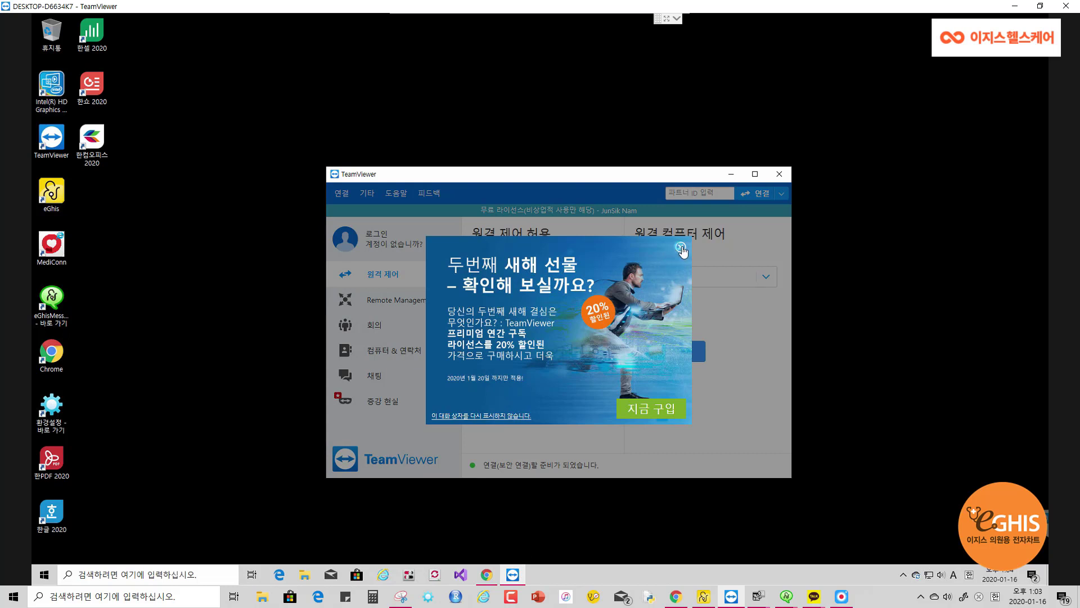
left_click(680, 247)
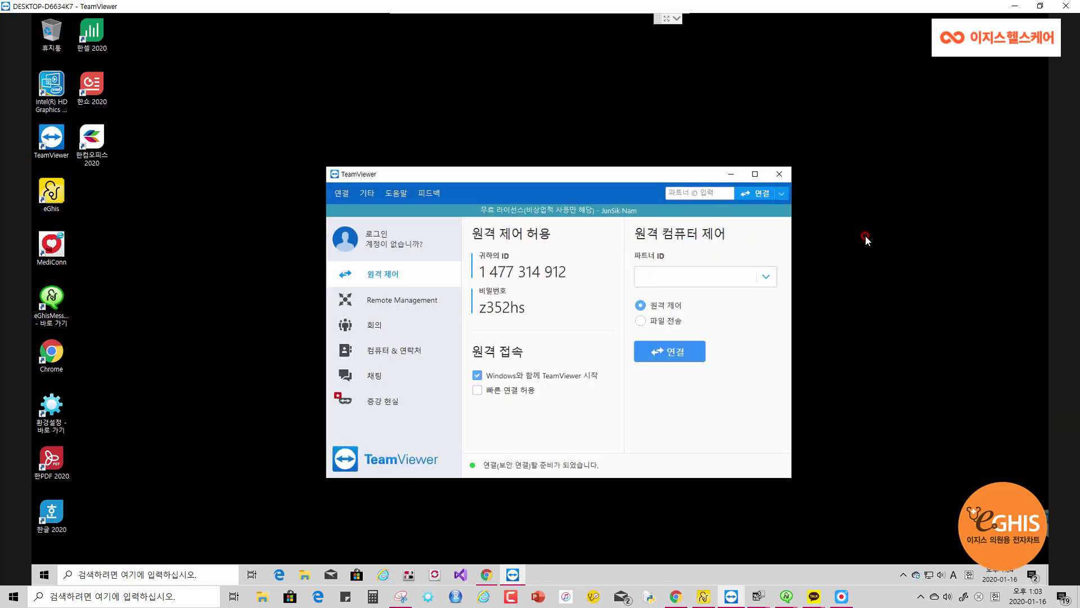
left_click(726, 175)
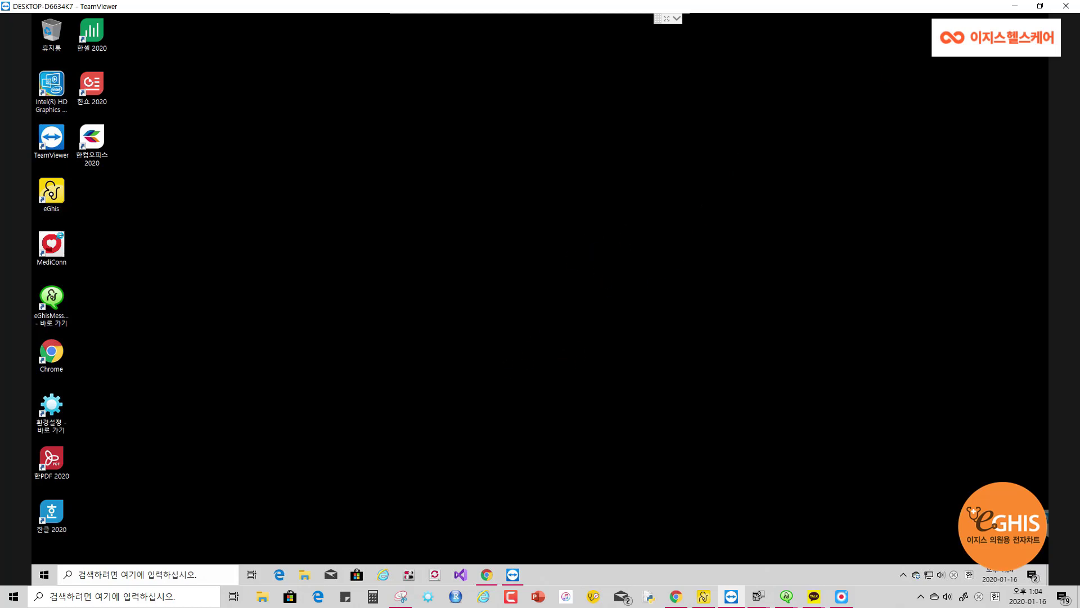
Minimize the local browser and bring the remote TeamViewer session window back to front
left_click(1015, 6)
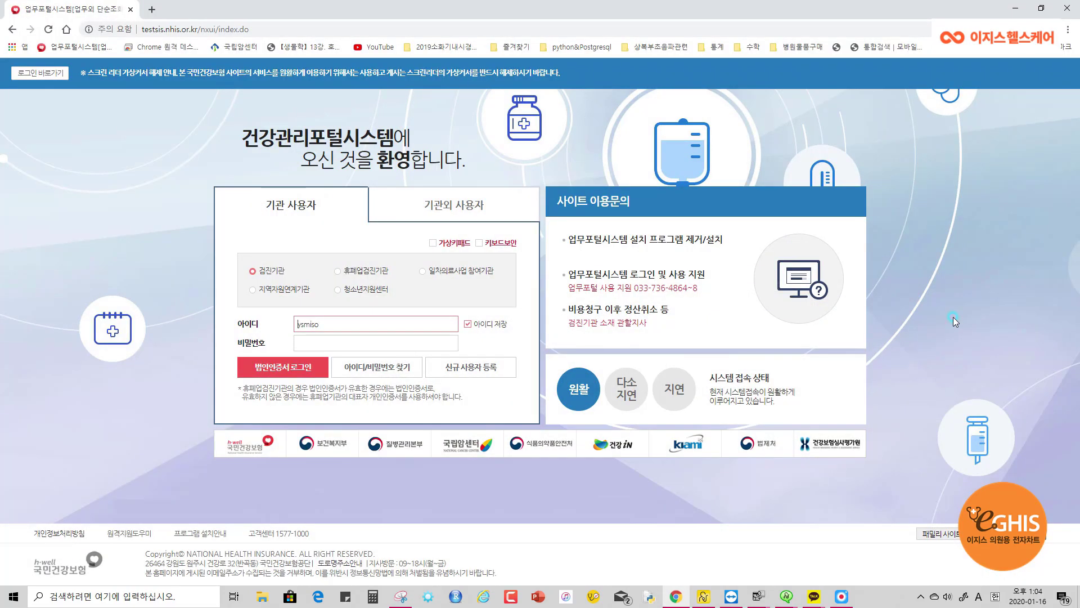
left_click(1016, 9)
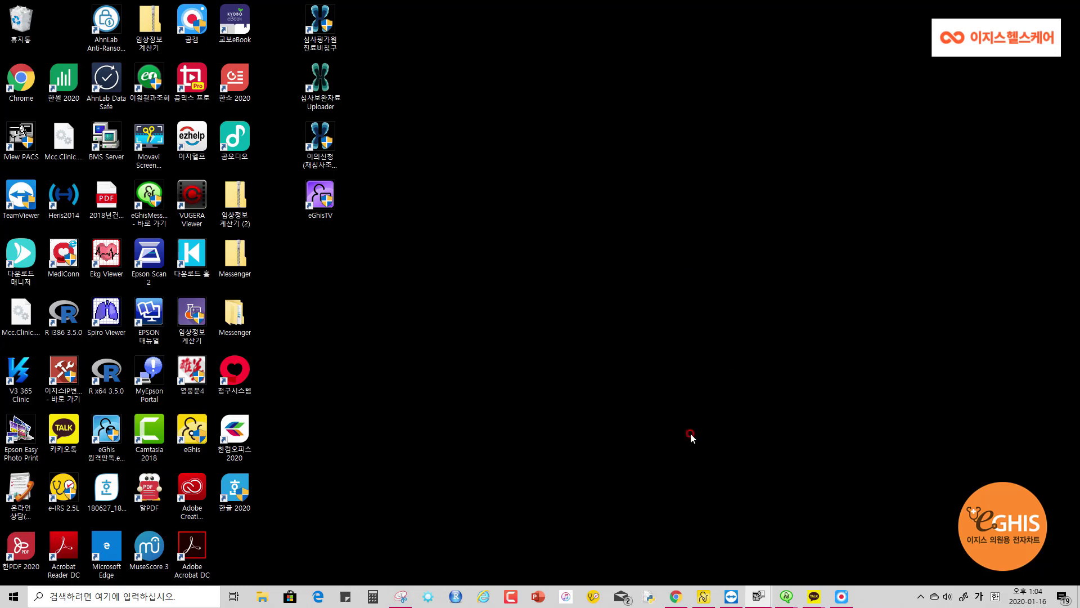
left_click(731, 596)
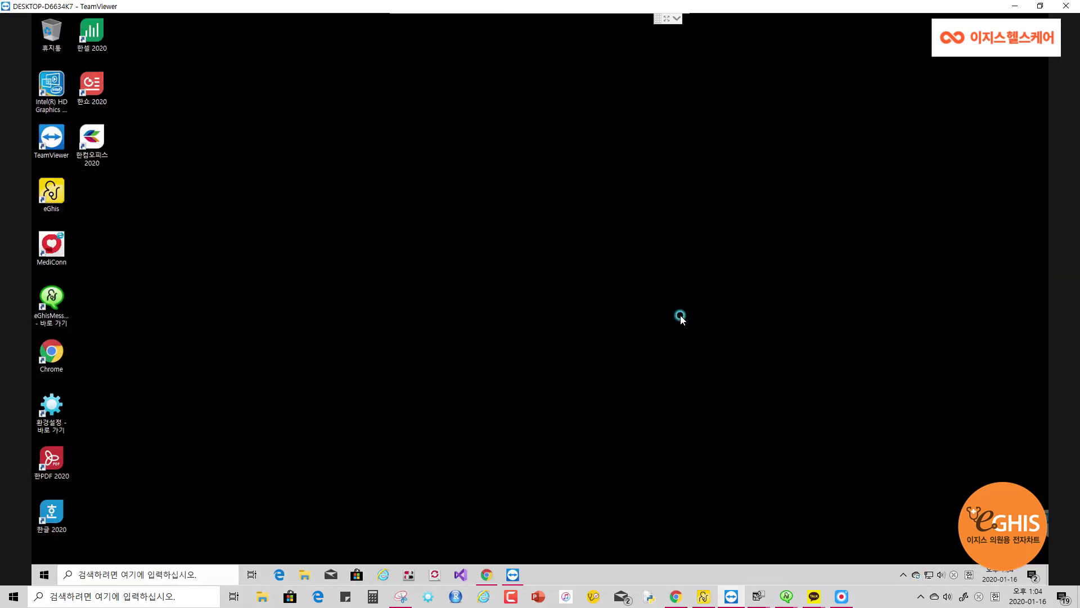
left_click(679, 330)
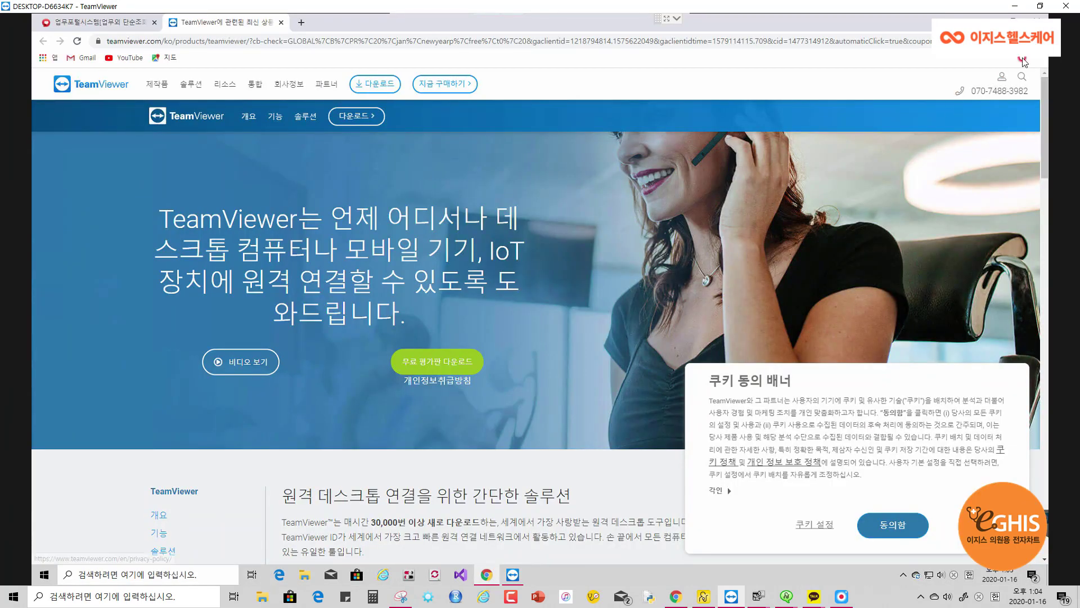
left_click(131, 60)
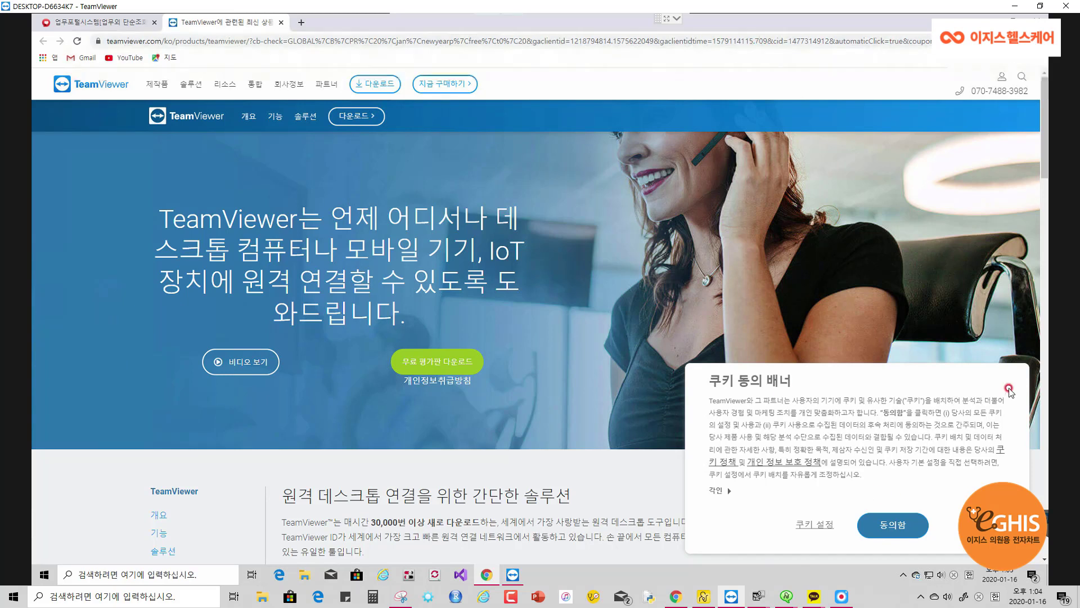
left_click(191, 38)
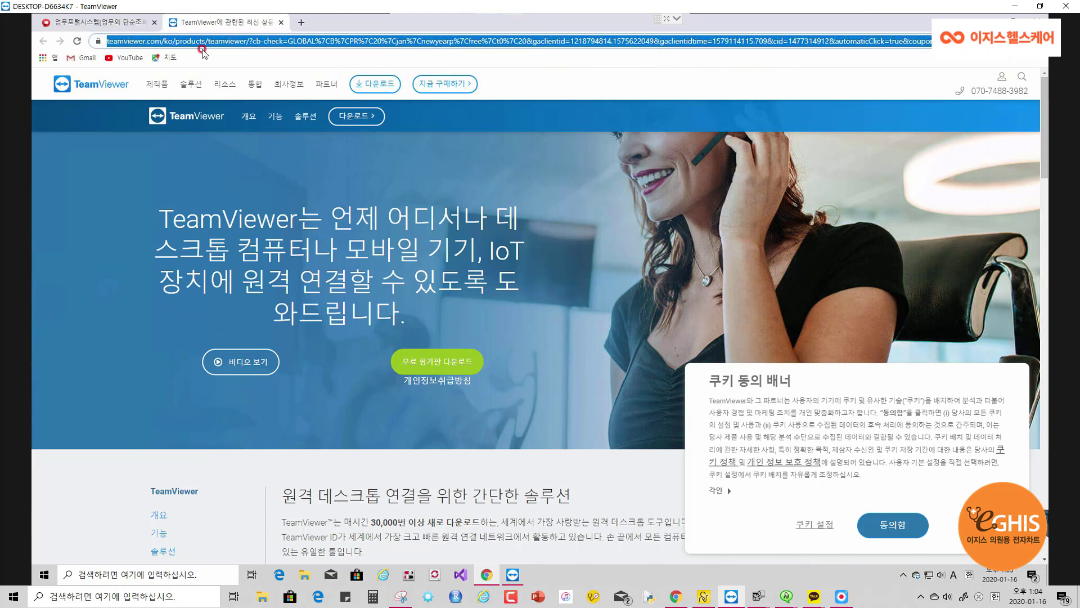
type("www.goo")
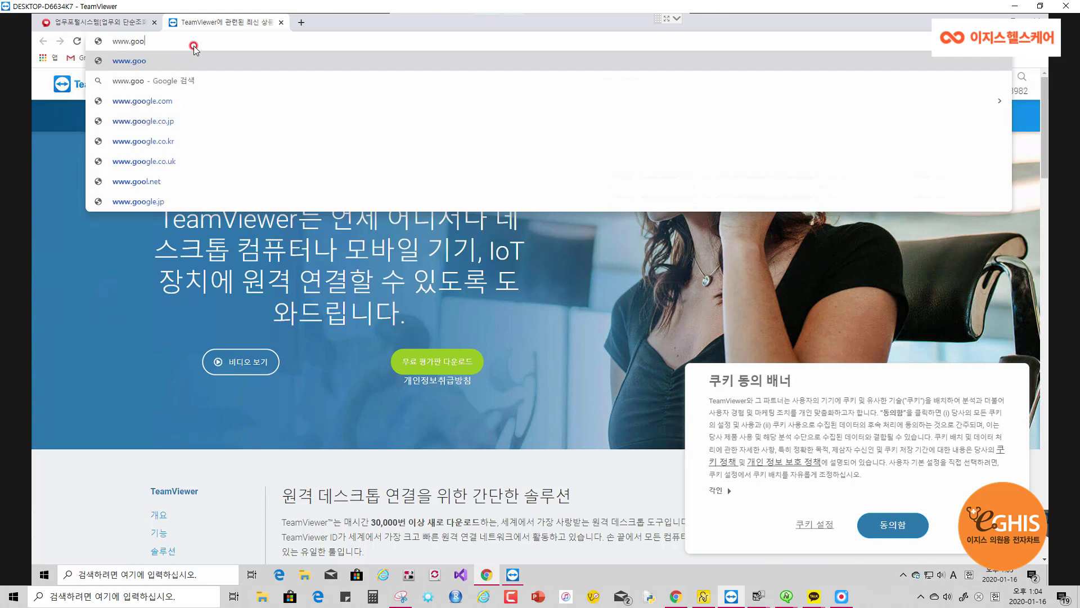
type("le.com")
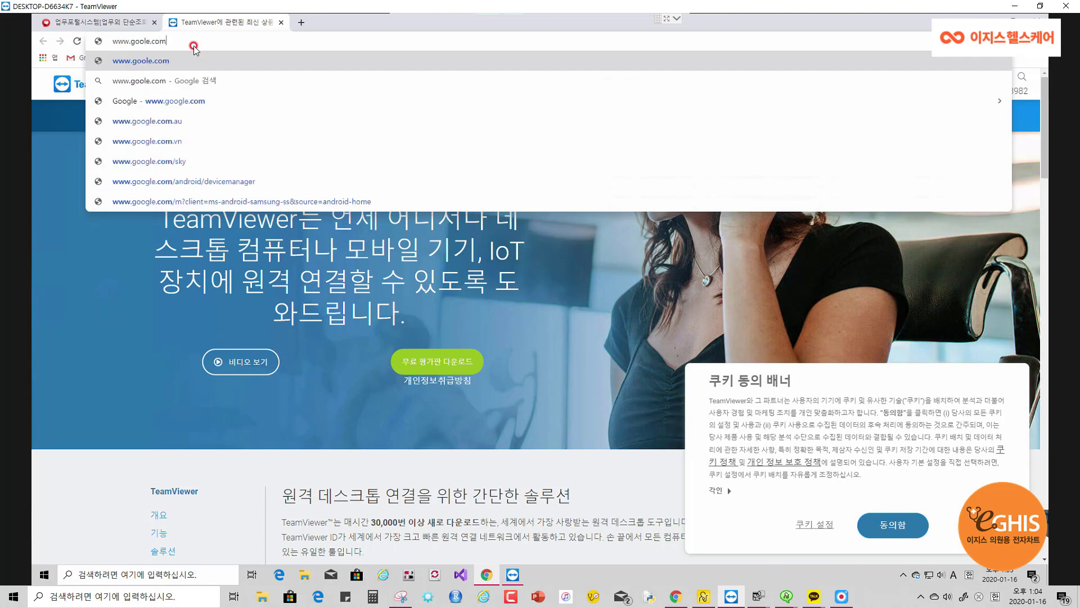
key("Return")
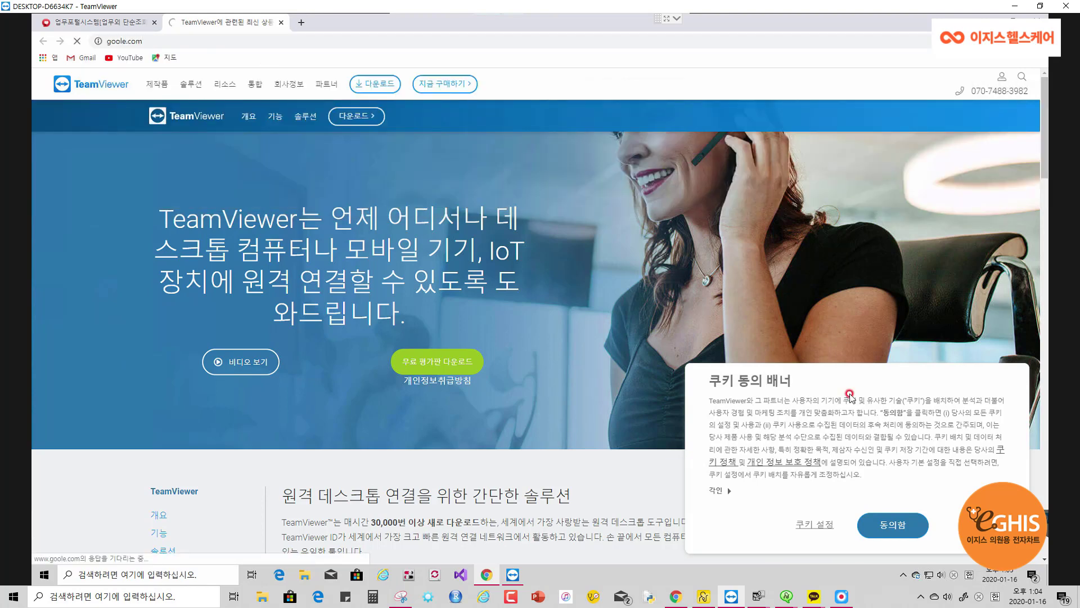
Accept the site's cookie consent and type 크롬 in Korean into the address bar
left_click(862, 528)
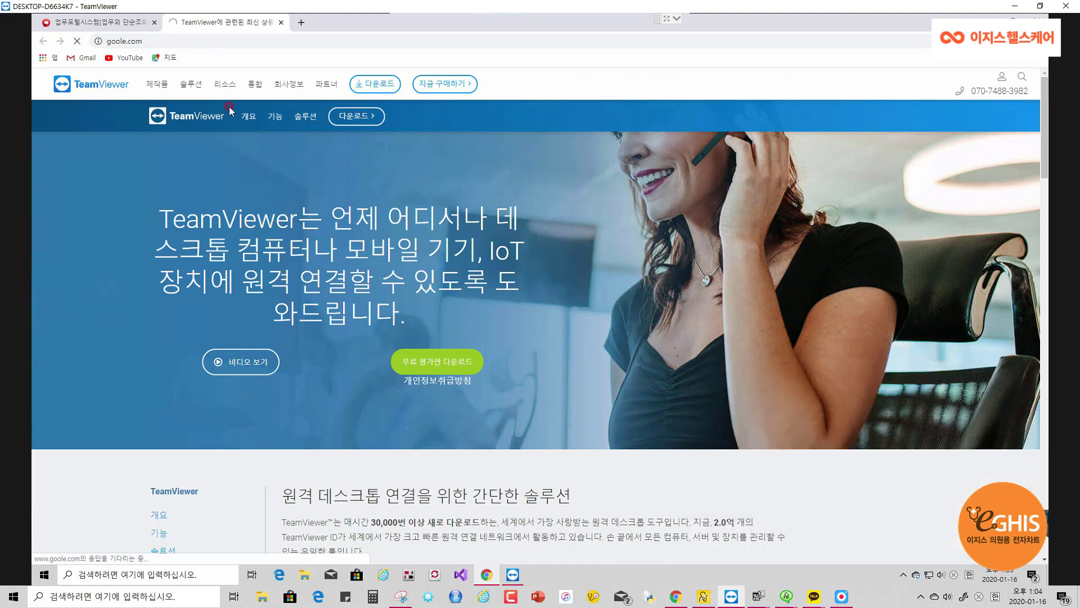
left_click(167, 40)
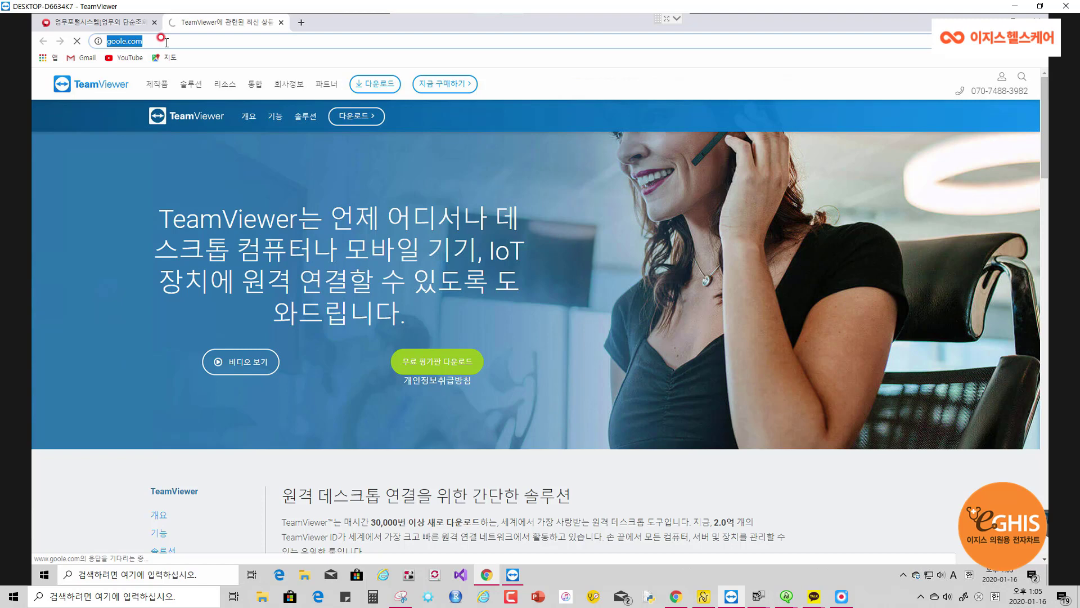
type("zmfh")
key("BackSpace")
key("BackSpace")
key("BackSpace")
key("BackSpace")
key("Hangul")
type("크롬")
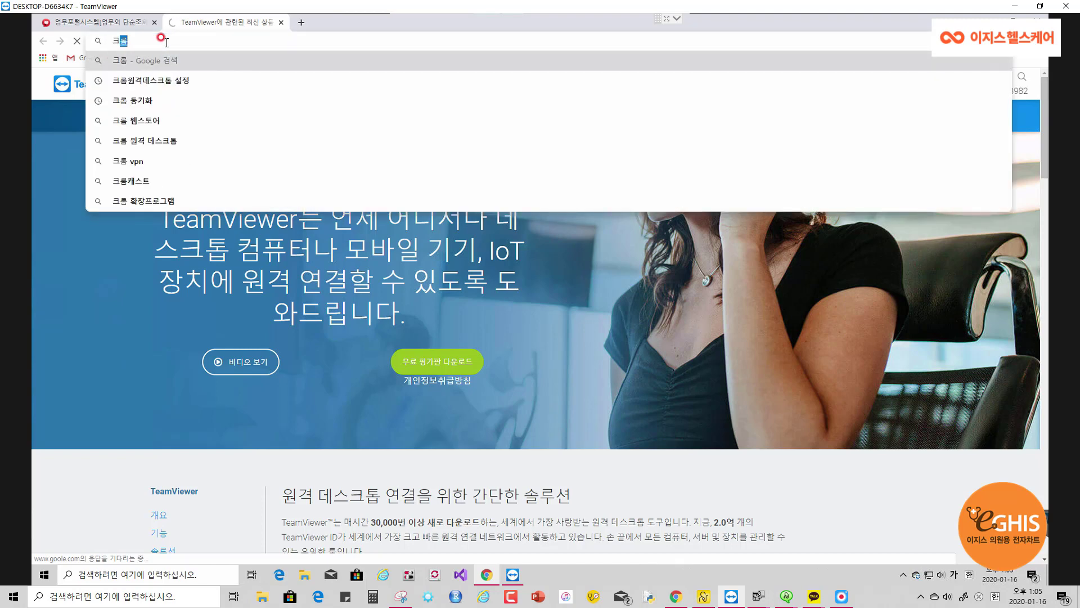
Search 크롬원격데스크톱 설정, open the support article, and go to remotedesktop.google.com/access
left_click(177, 80)
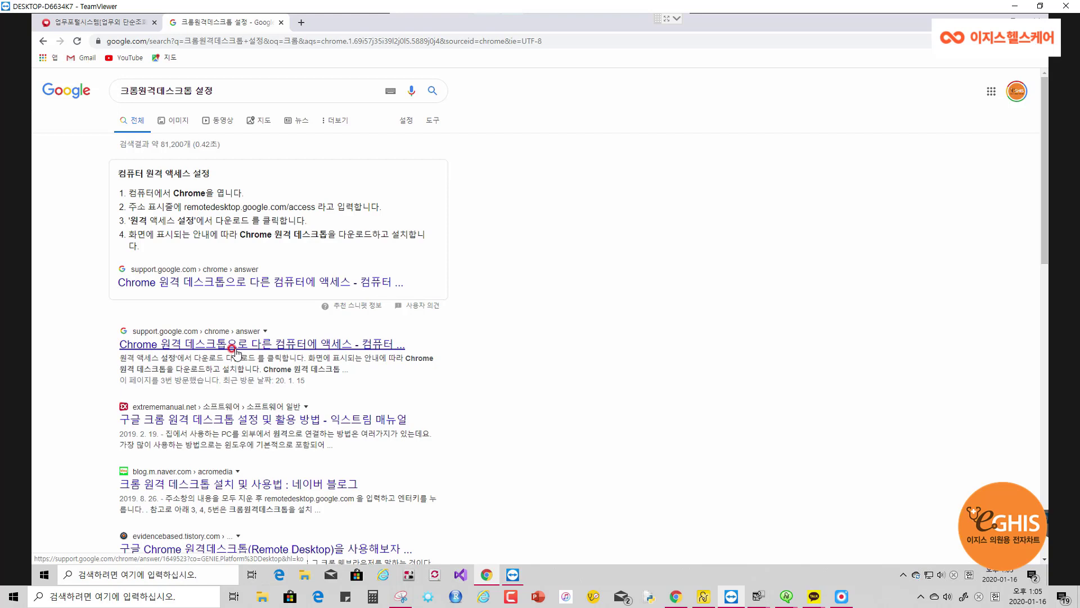
left_click(289, 347)
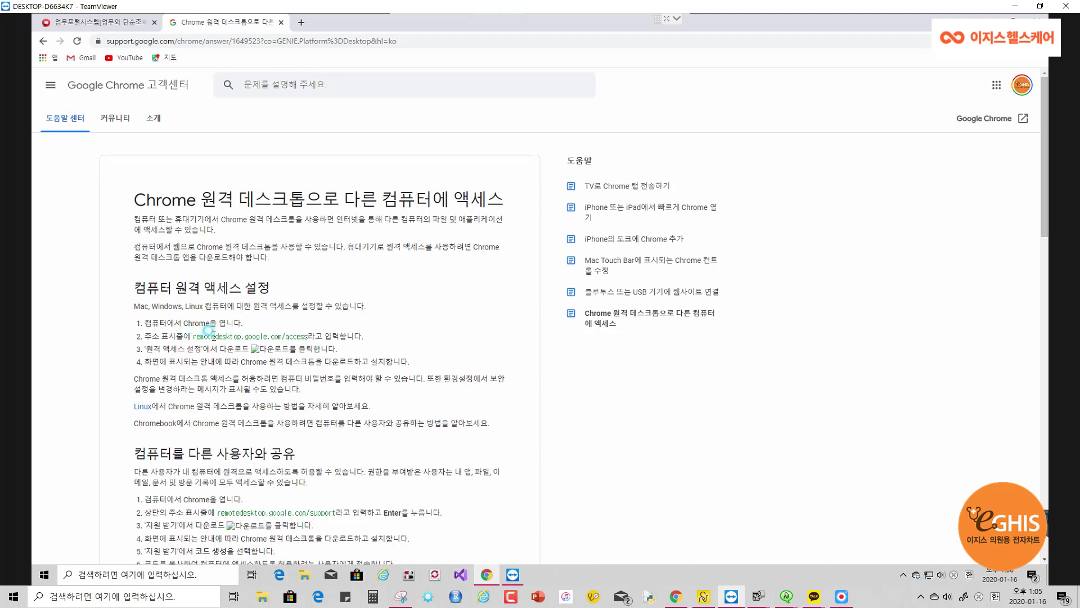
left_click_drag(213, 336, 310, 337)
key("ctrl+c")
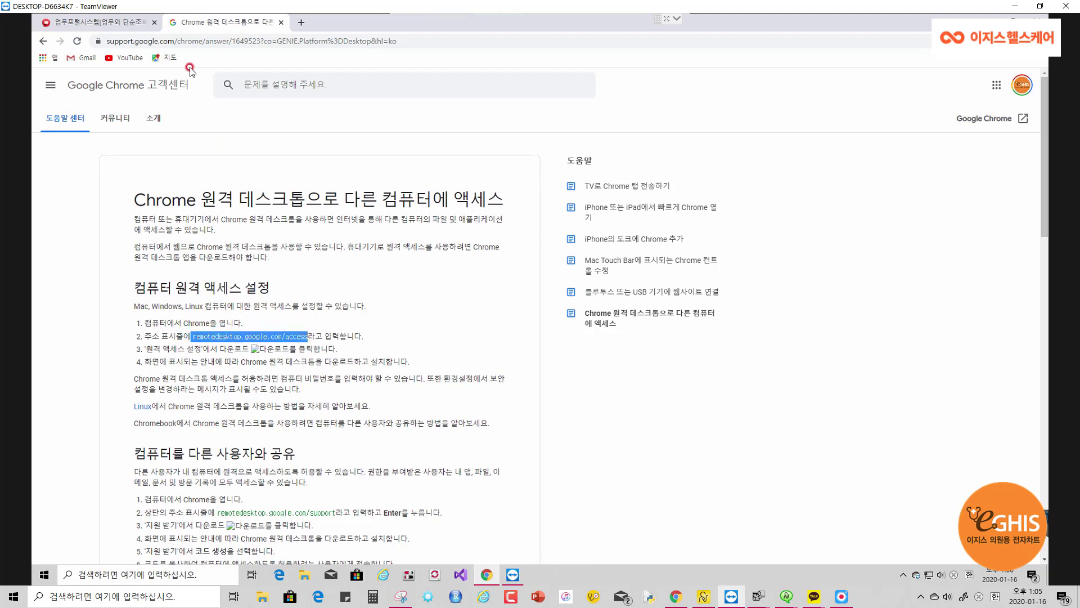
left_click(241, 43)
key("ctrl+v")
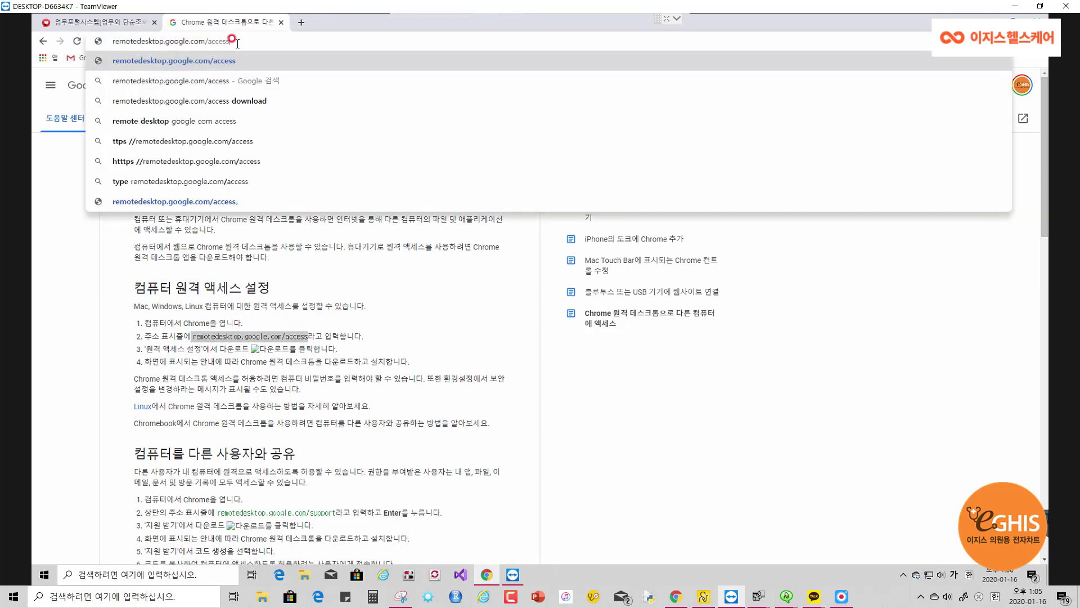
key("Return")
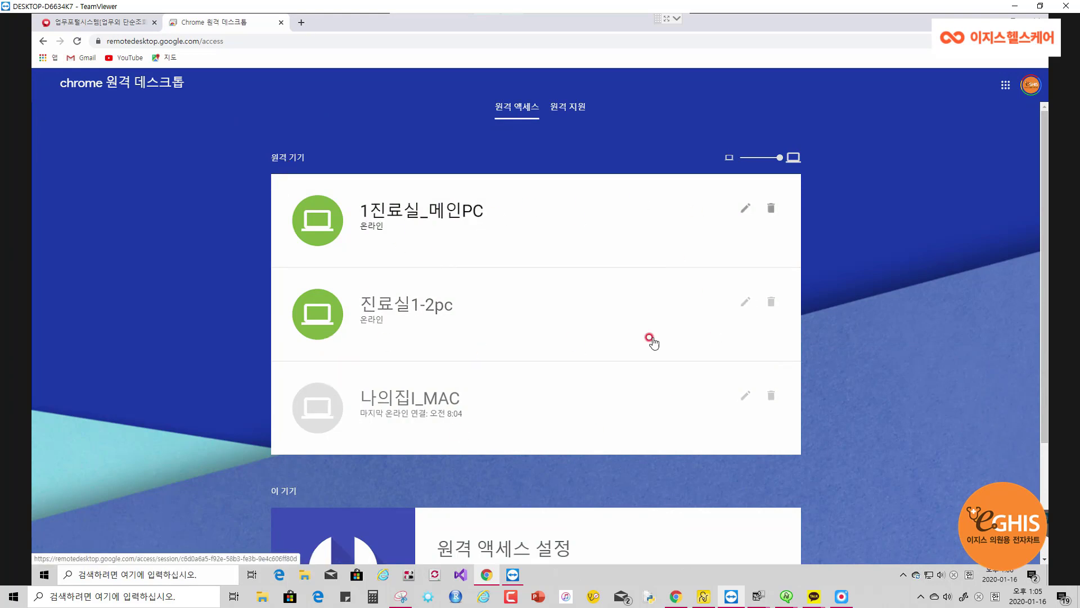
Scroll to 원격 액세스 설정 and start the remote access download for this computer
scroll(849, 315, "down", 1)
scroll(847, 318, "down", 2)
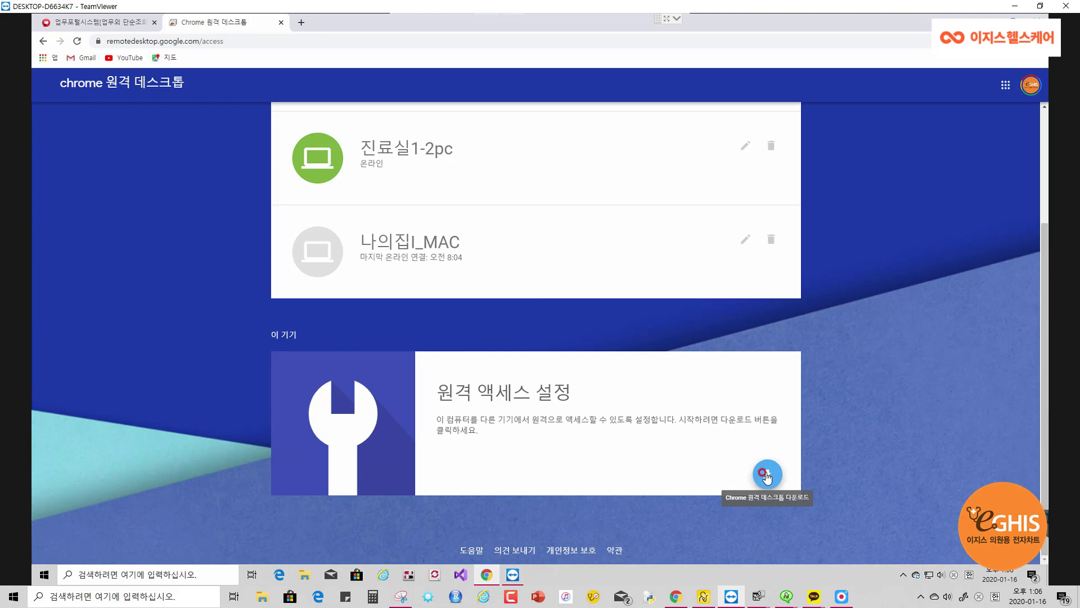
left_click(615, 373)
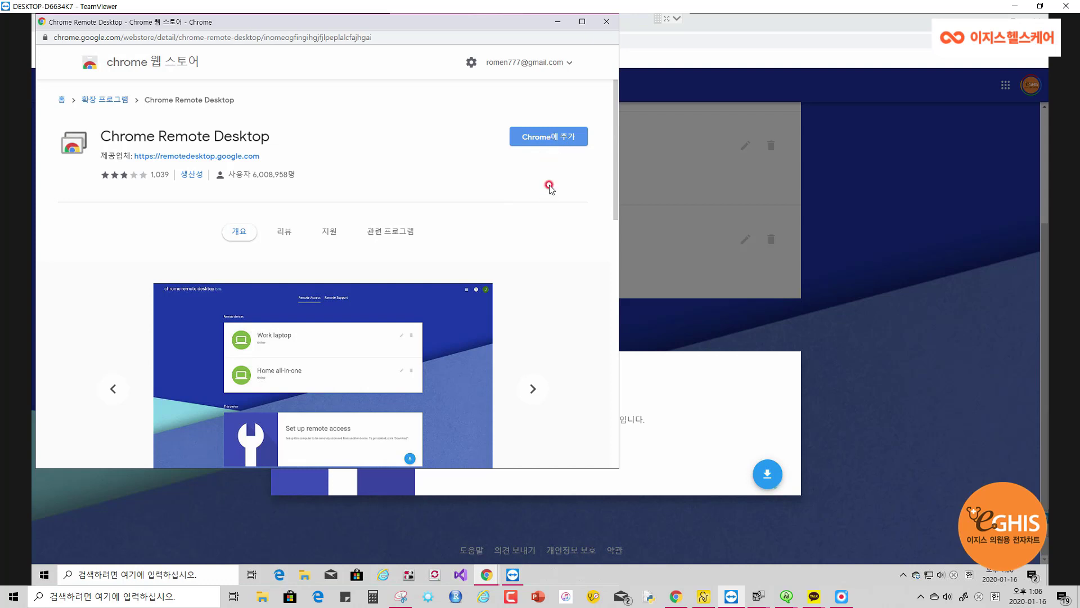
Add the Chrome Remote Desktop extension via 'Chrome에 추가' and confirm '확장 프로그램 추가'
left_click(546, 145)
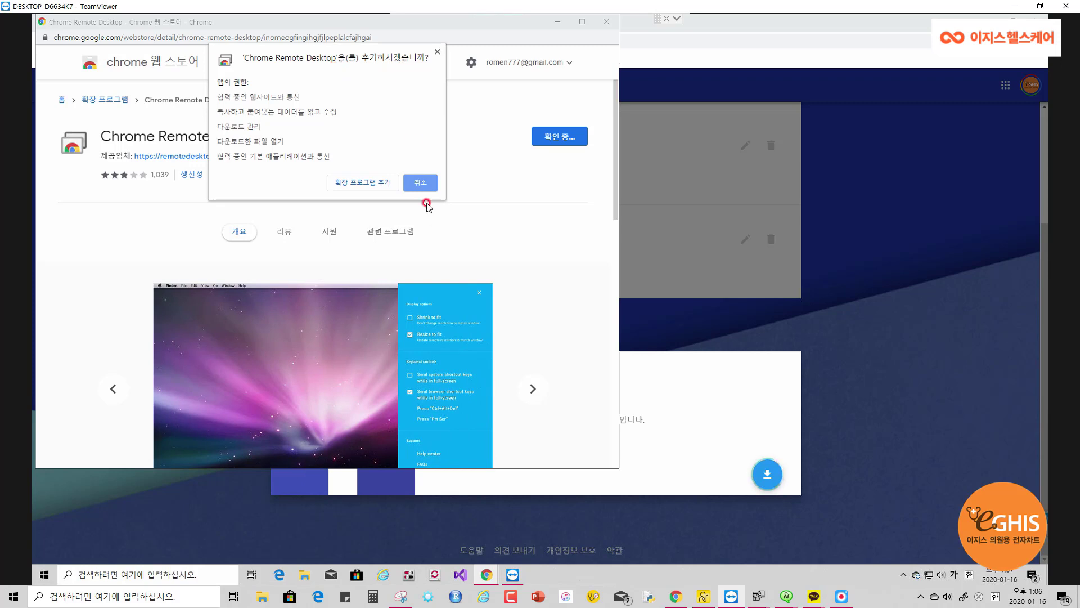
left_click(368, 185)
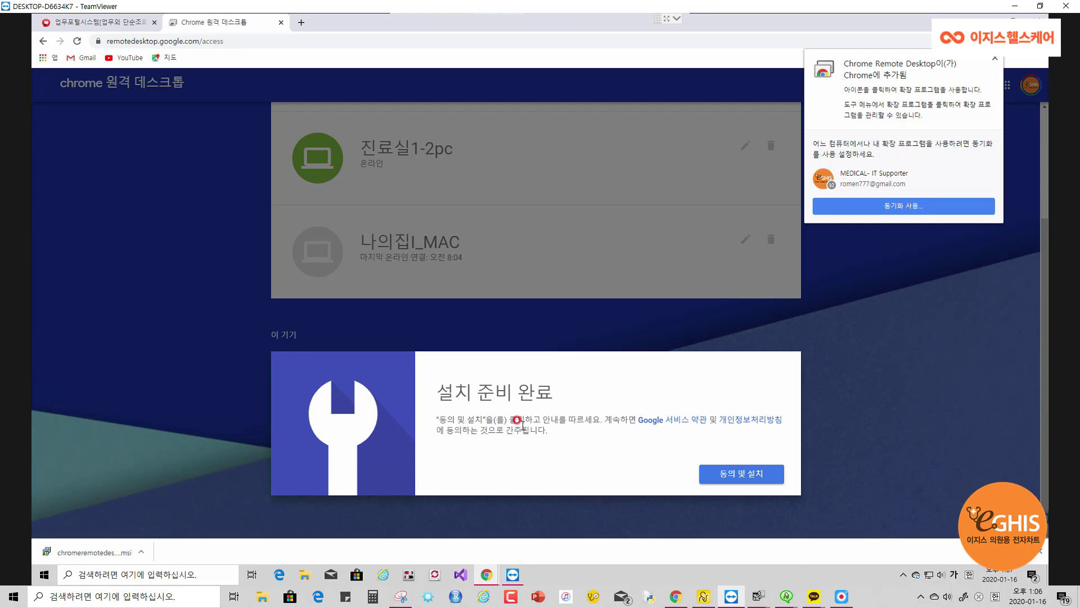
Choose '동의 및 설치' and allow the downloaded host installer to open
left_click(737, 476)
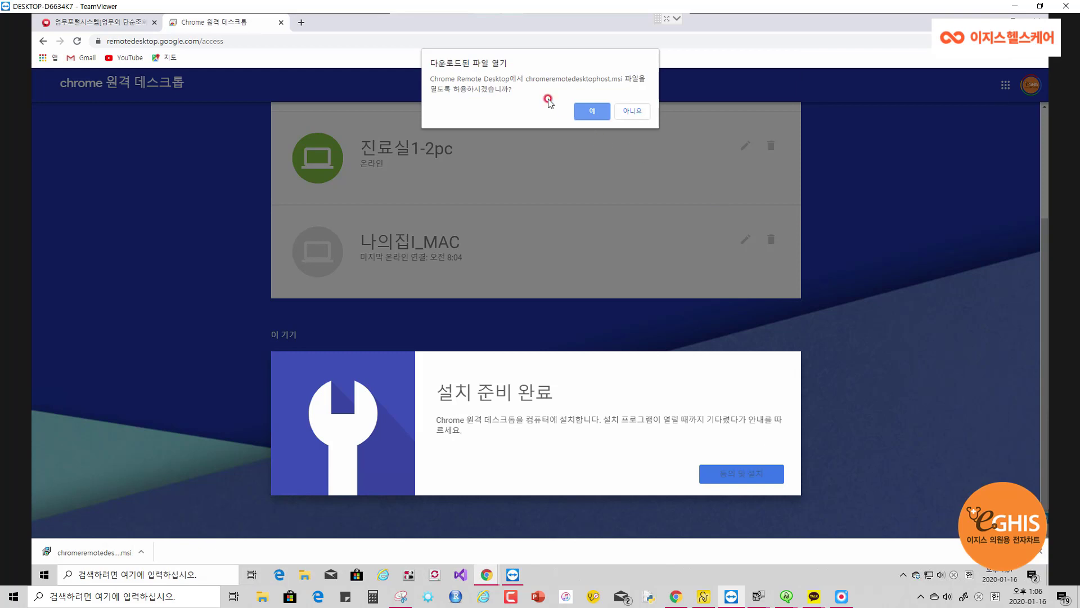
left_click(590, 113)
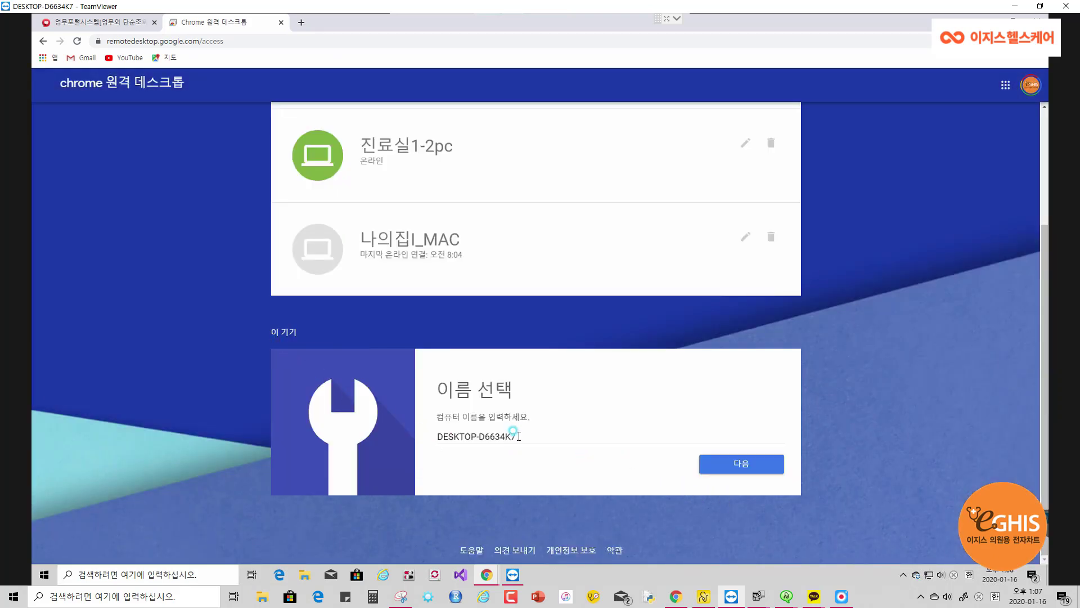
Replace the default computer name DESKTOP-D6634K7 with 진료실1-3rd_PC and continue
left_click_drag(515, 436, 423, 439)
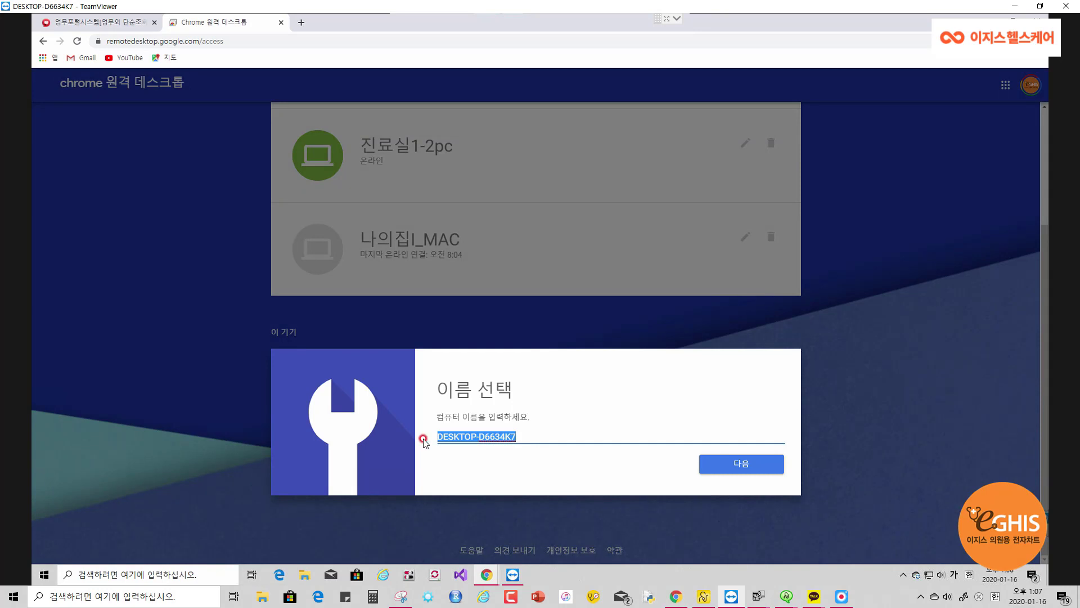
type("진료시")
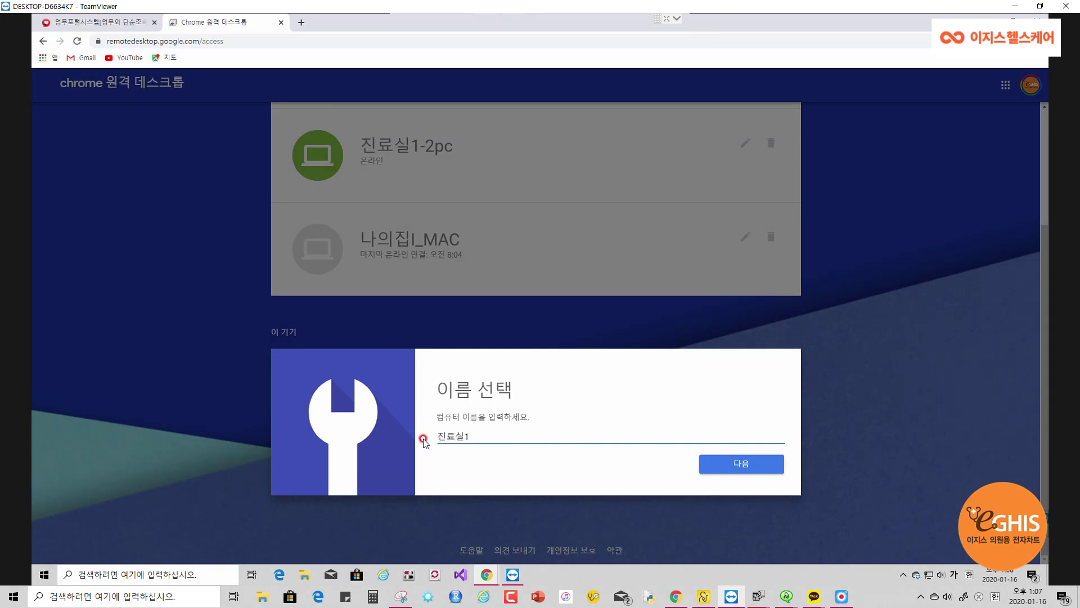
type("ㄹ1-3ㅔㅊ")
key("BackSpace")
key("BackSpace")
type("rdㅔㅊ")
key("BackSpace")
type("_ㅔㅊ")
key("Hangul")
type("PC")
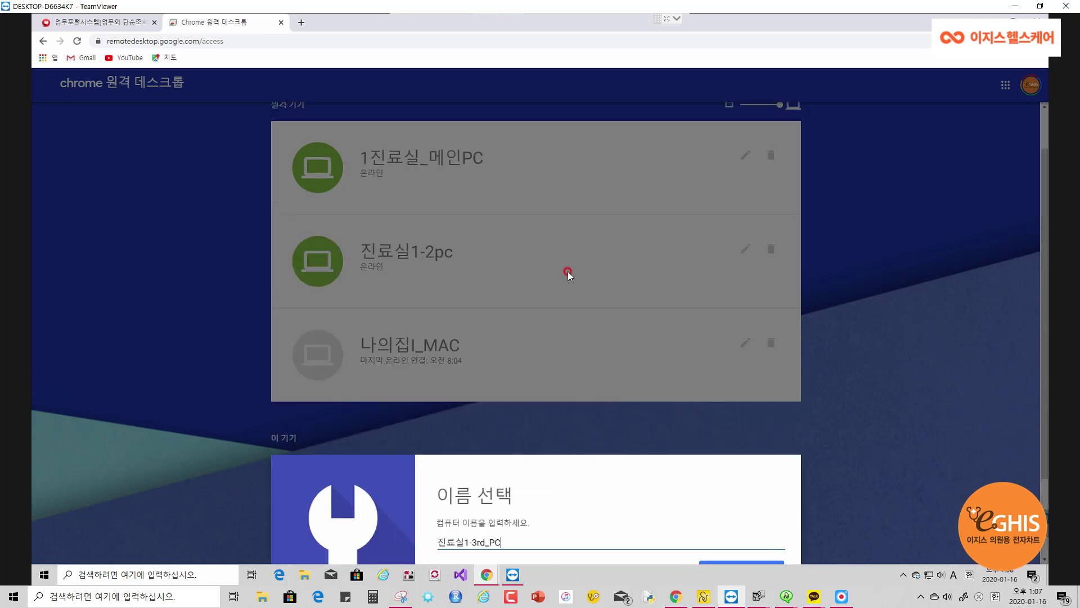
scroll(569, 267, "up", 2)
scroll(545, 381, "down", 2)
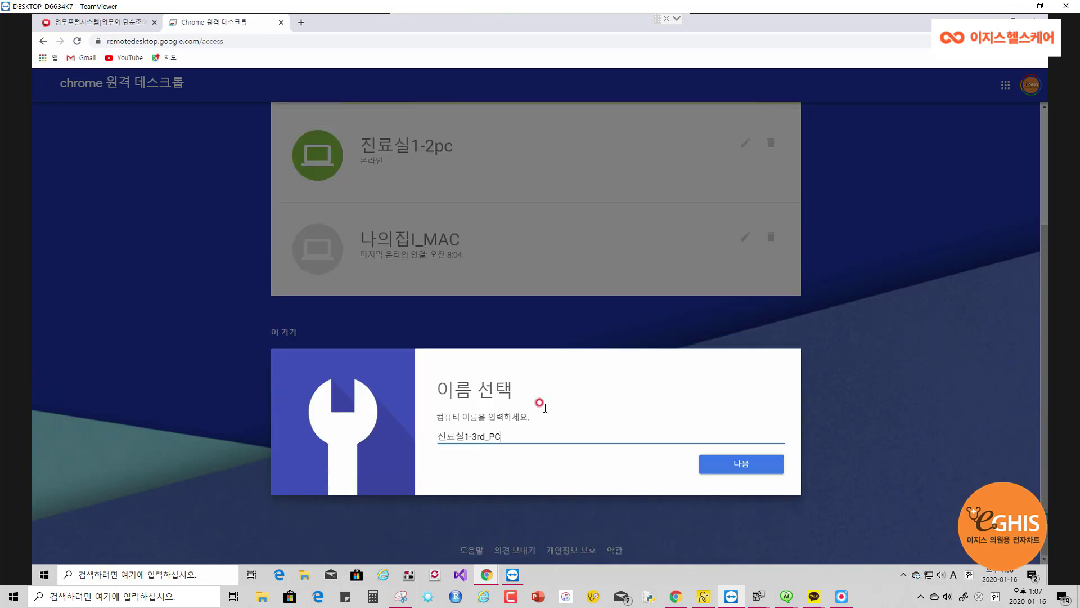
left_click(739, 467)
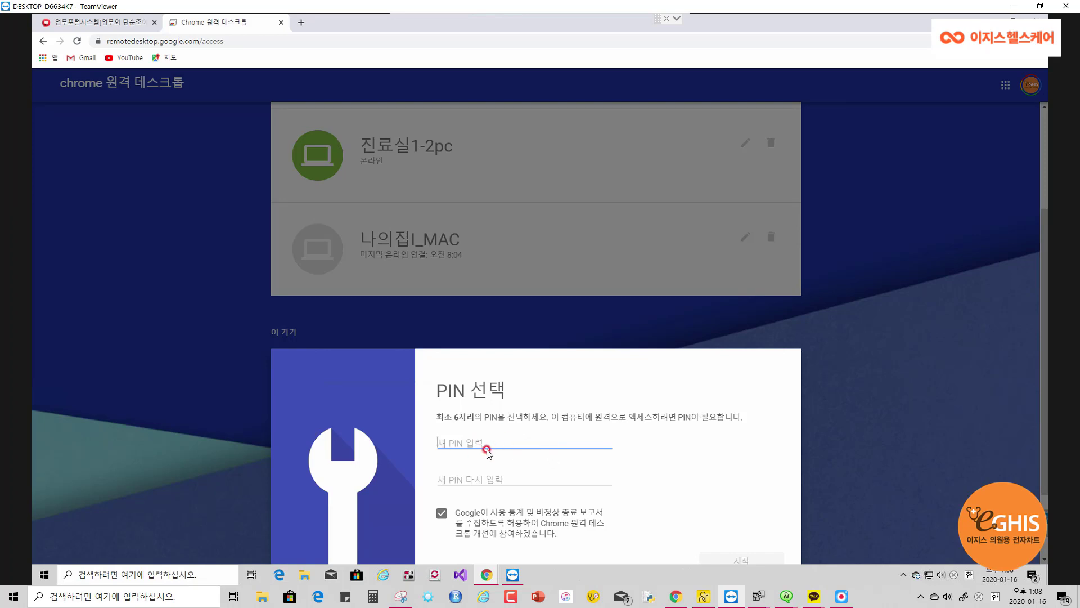
Enter the six-digit access PIN in both PIN fields and choose 시작
type("12")
left_click(506, 474)
type("1")
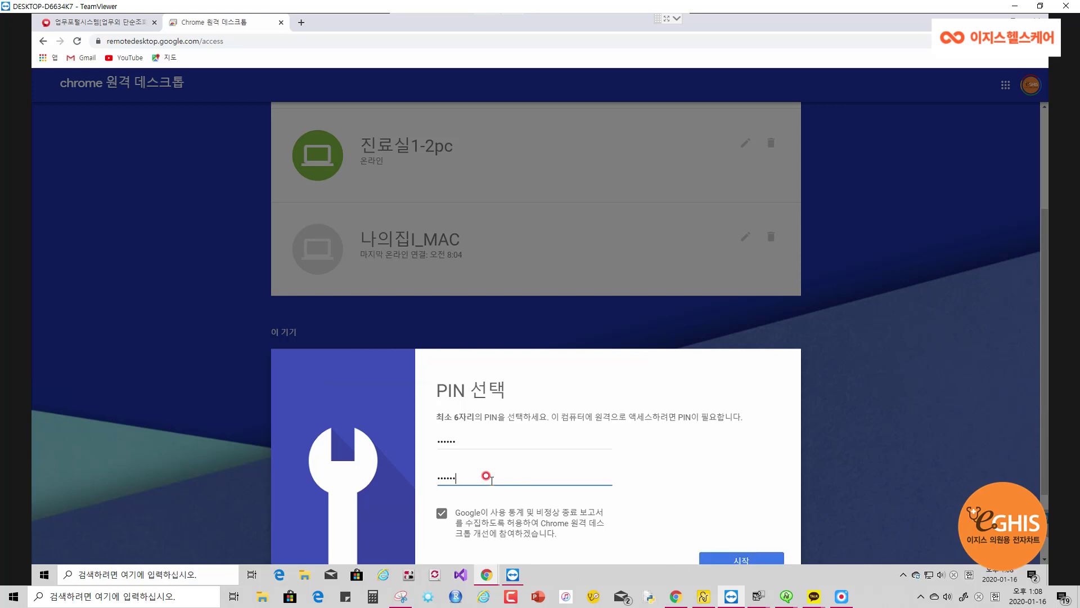
scroll(673, 417, "down", 1)
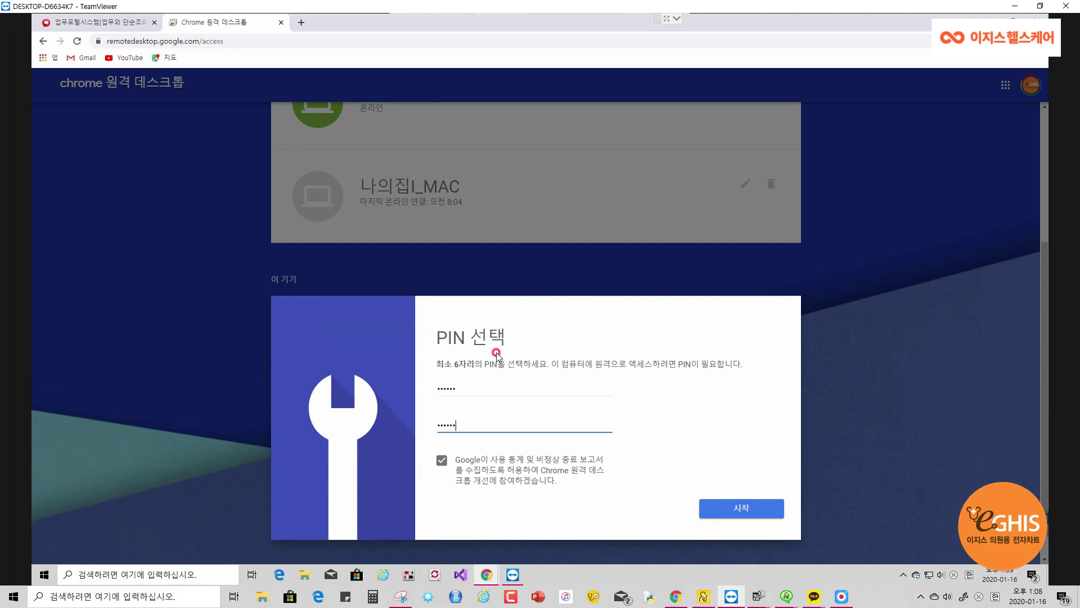
scroll(737, 434, "down", 1)
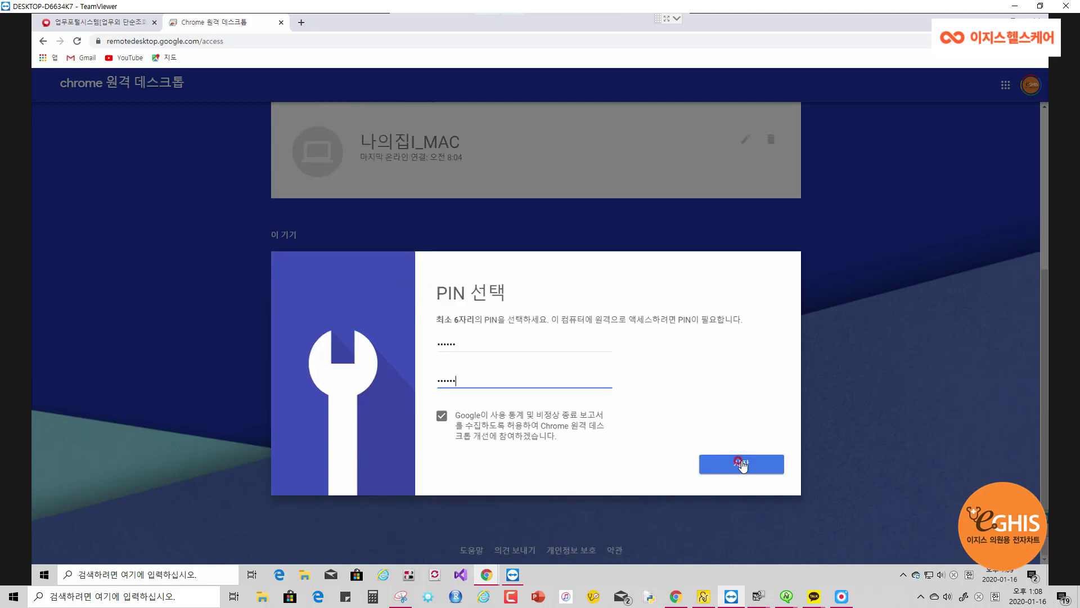
left_click(742, 465)
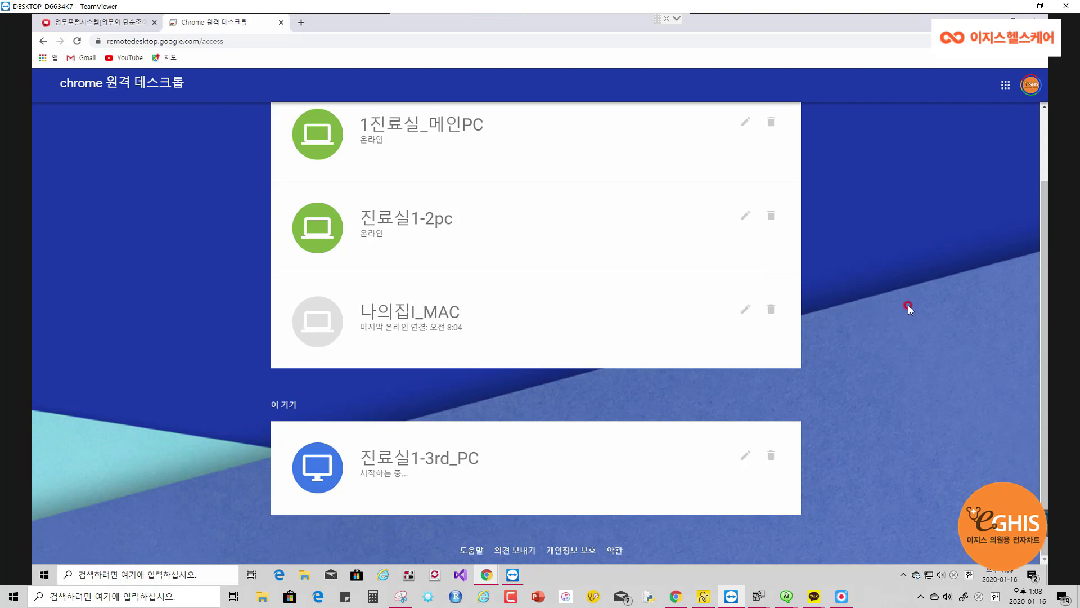
Confirm 진료실1-3rd_PC shows 온라인, then minimize the TeamViewer session window
scroll(900, 299, "up", 2)
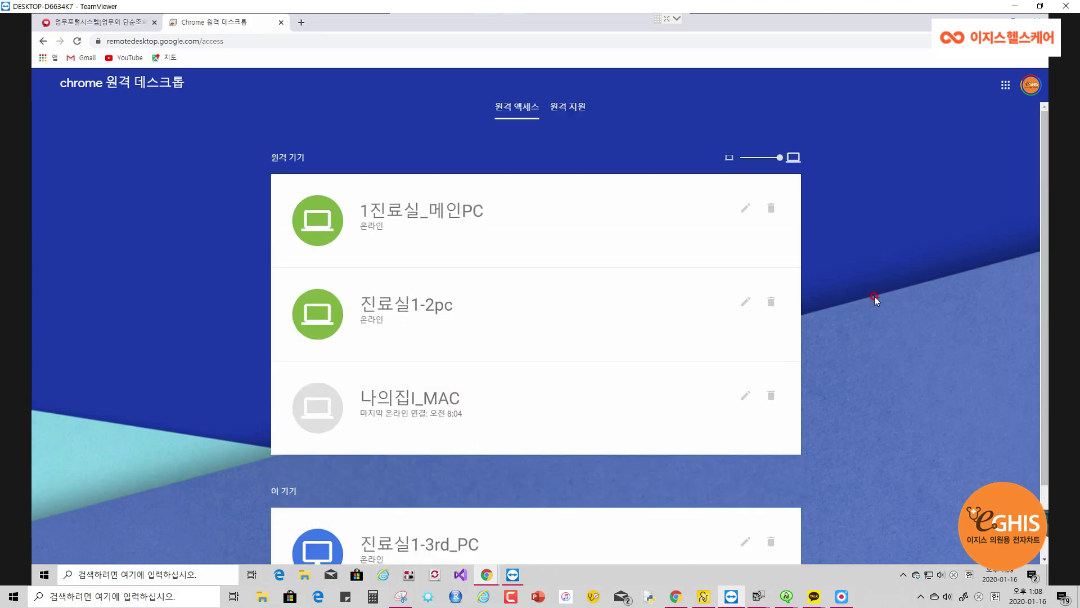
left_click(1014, 6)
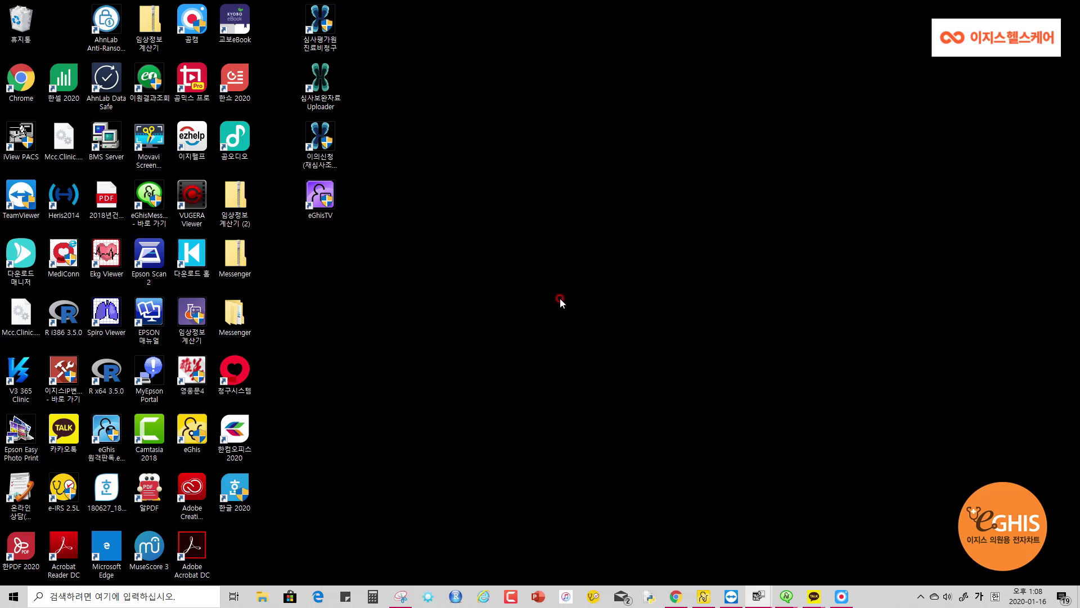
Load remotedesktop.google.com/access in a new Chrome tab to list the online remote devices
left_click(678, 596)
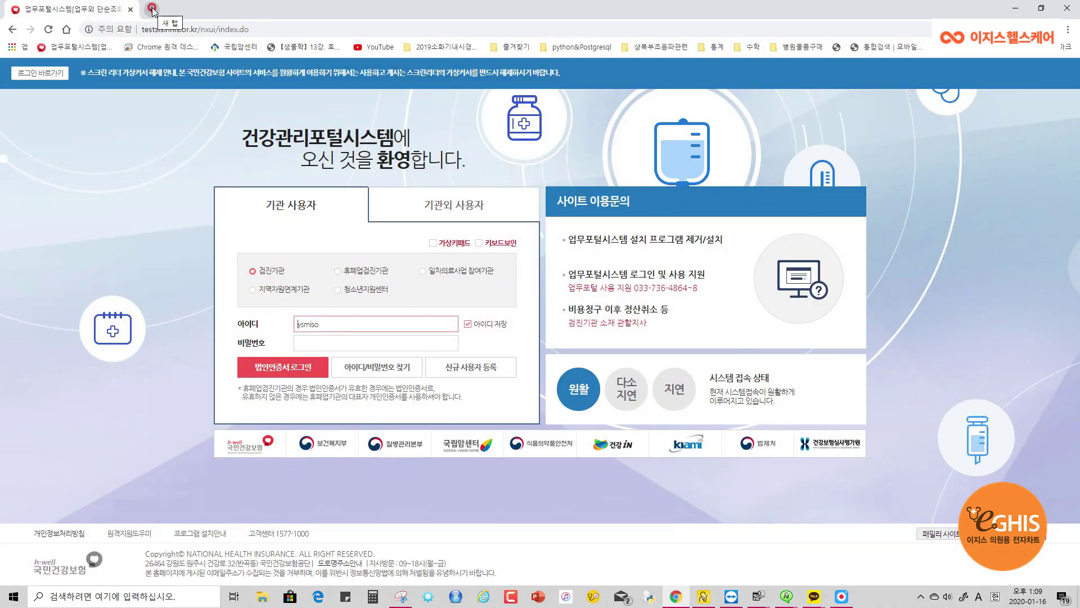
left_click(152, 9)
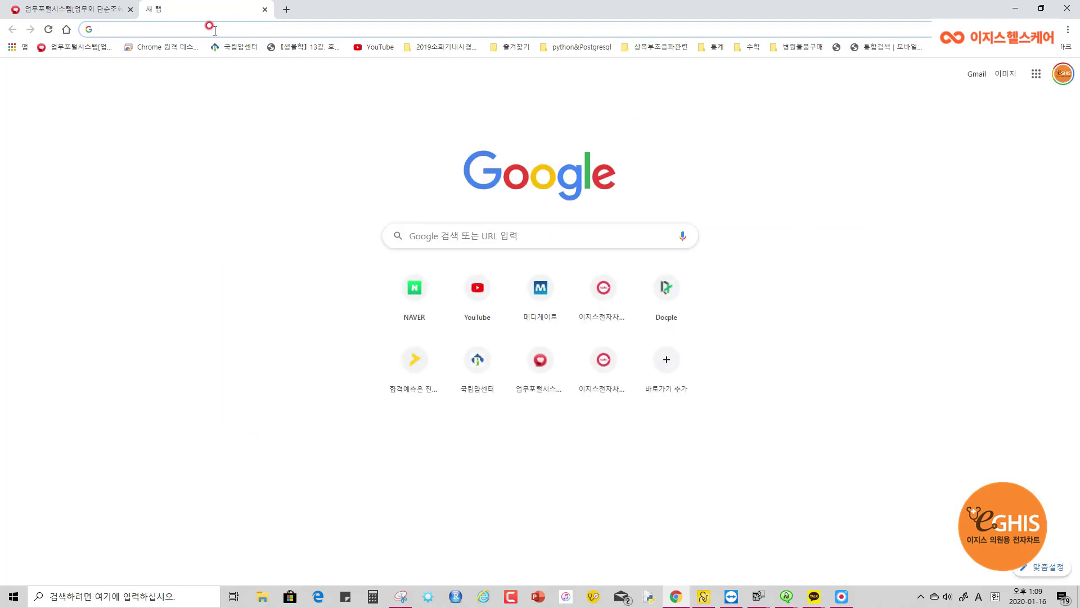
type("remotedesktop.google.com/access")
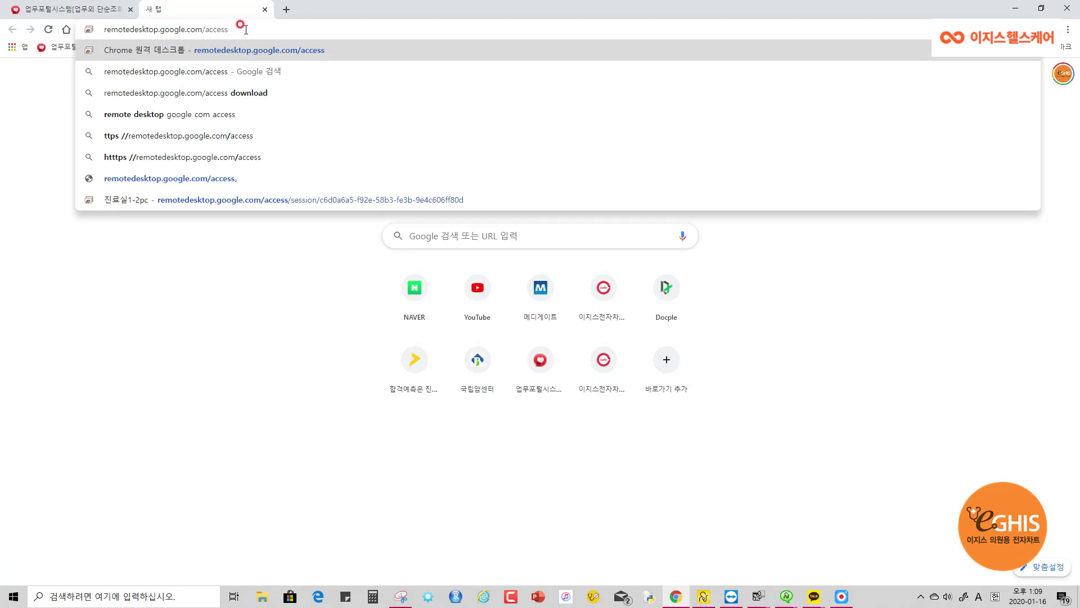
key("Return")
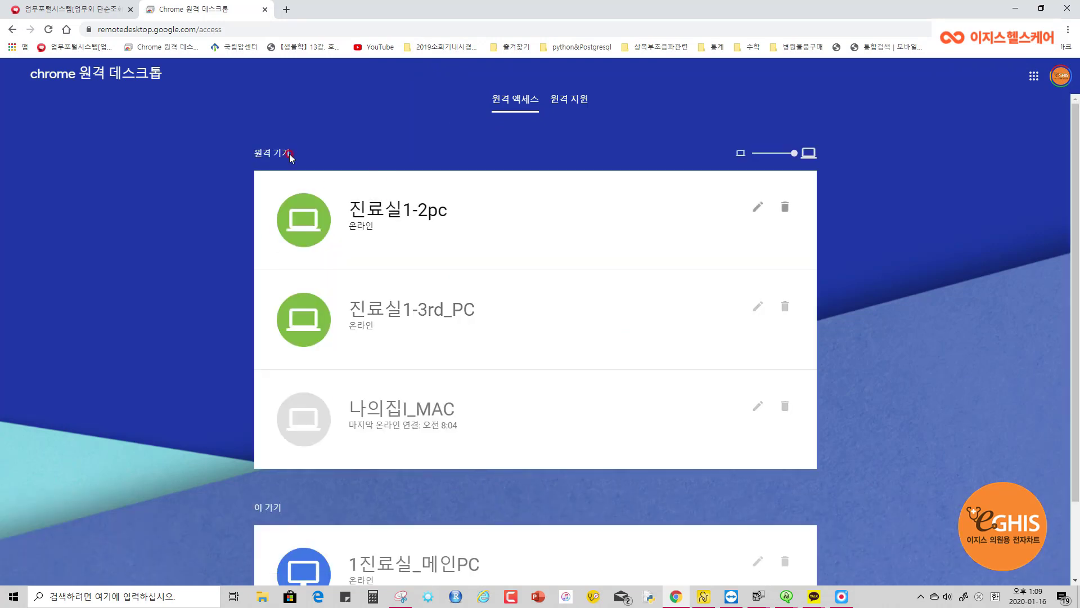
Dismiss the page's context menu, then briefly bring up the remote session window and hide it again
right_click(890, 162)
left_click(870, 108)
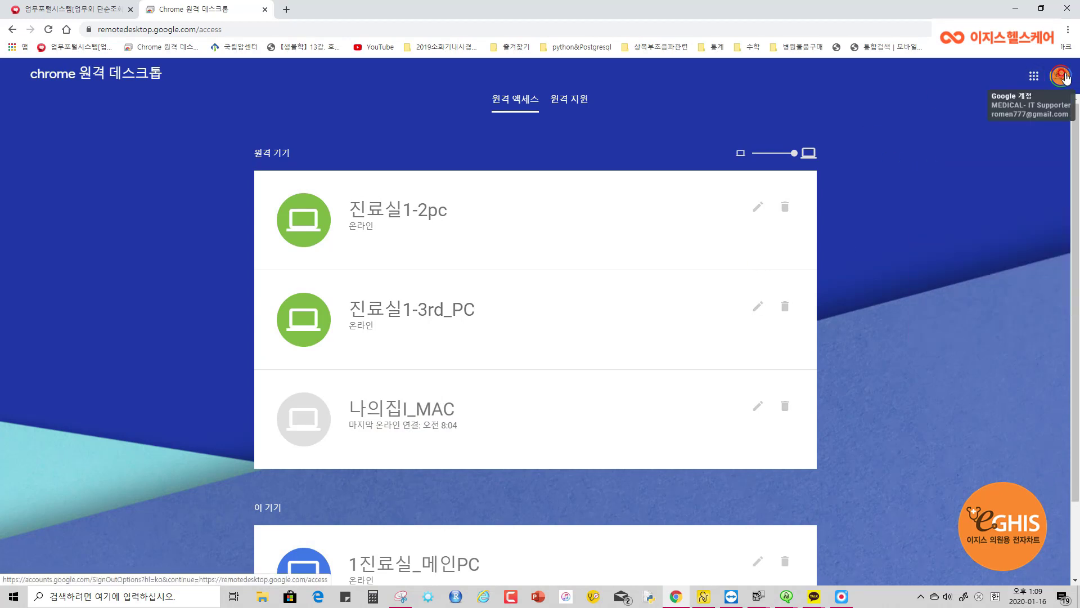
left_click(716, 228)
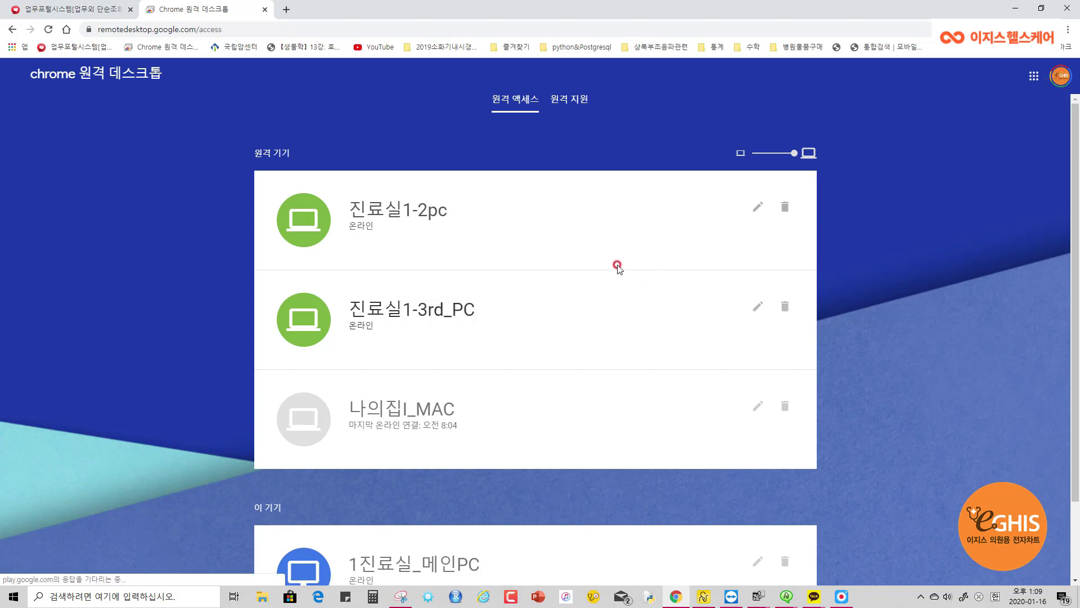
scroll(568, 298, "down", 2)
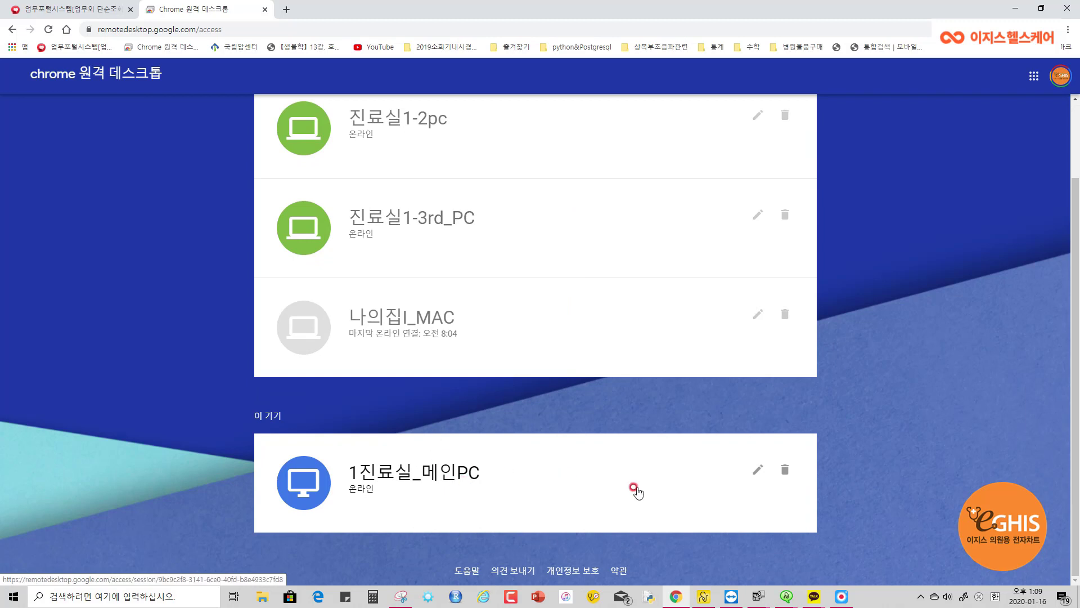
scroll(863, 403, "up", 2)
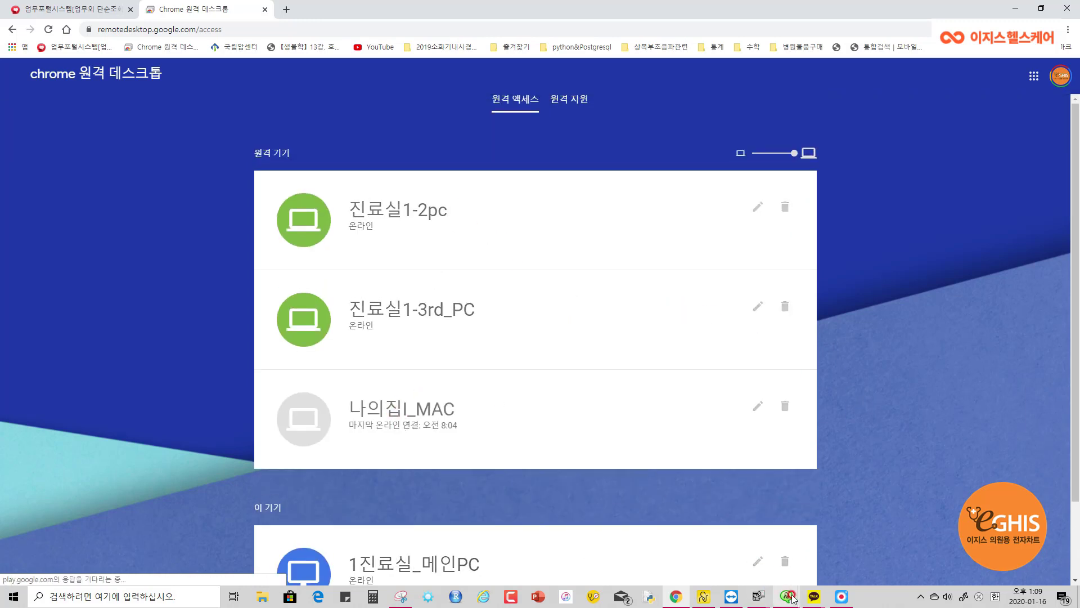
left_click(731, 595)
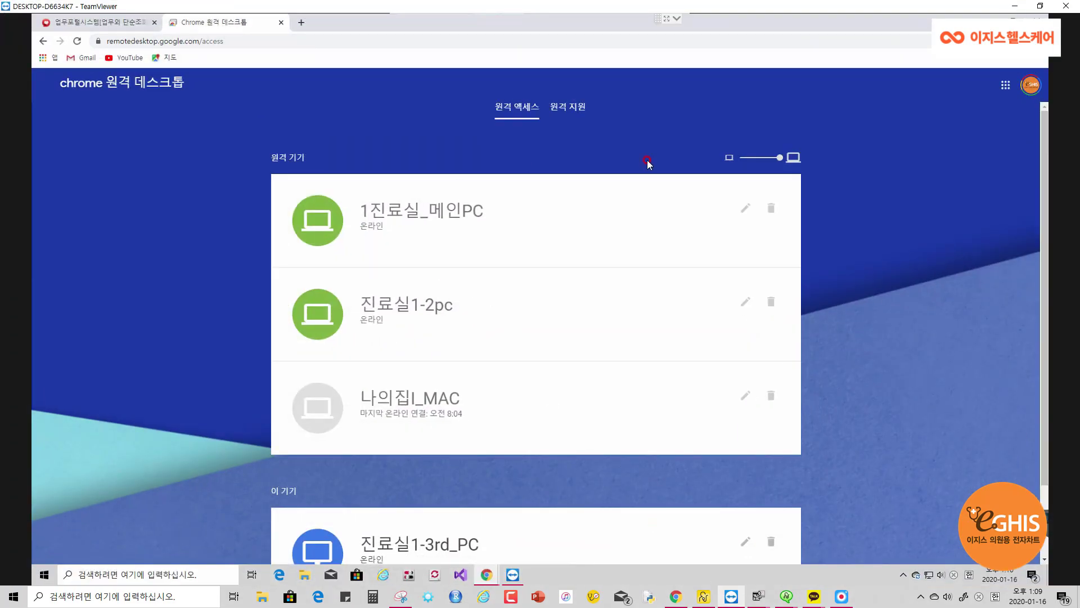
scroll(453, 328, "down", 2)
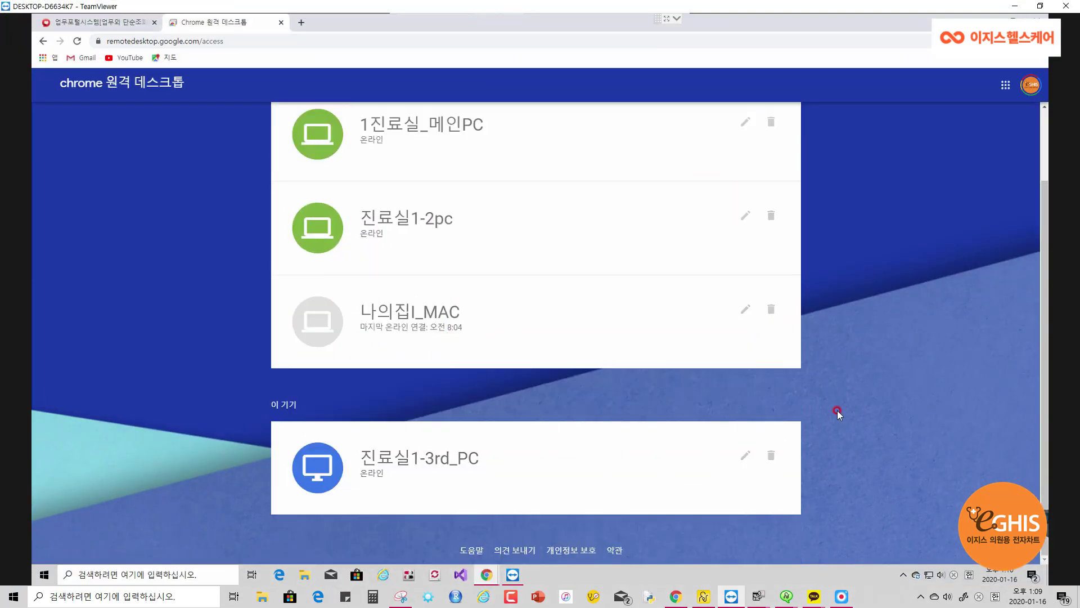
left_click(1020, 6)
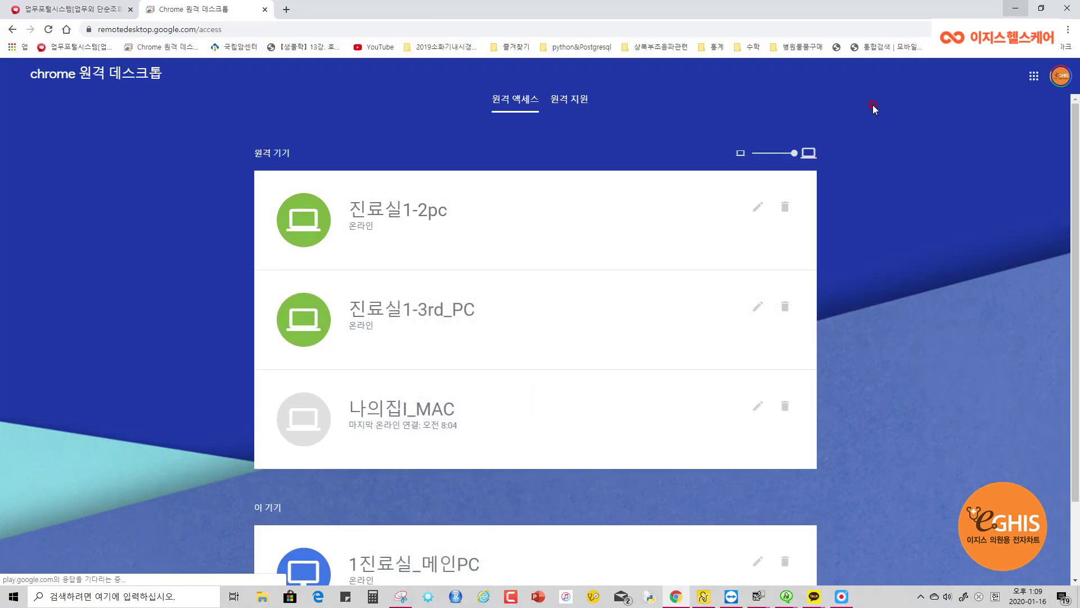
scroll(513, 272, "down", 2)
scroll(578, 357, "up", 2)
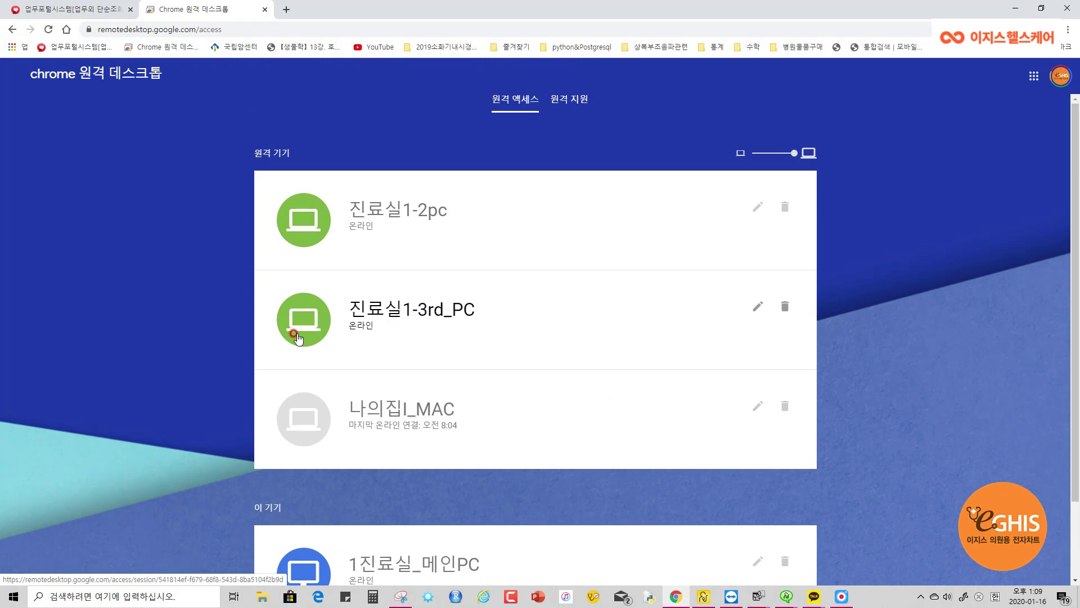
Select 진료실1-3rd_PC in the remote device list to reach its PIN prompt
left_click(303, 416)
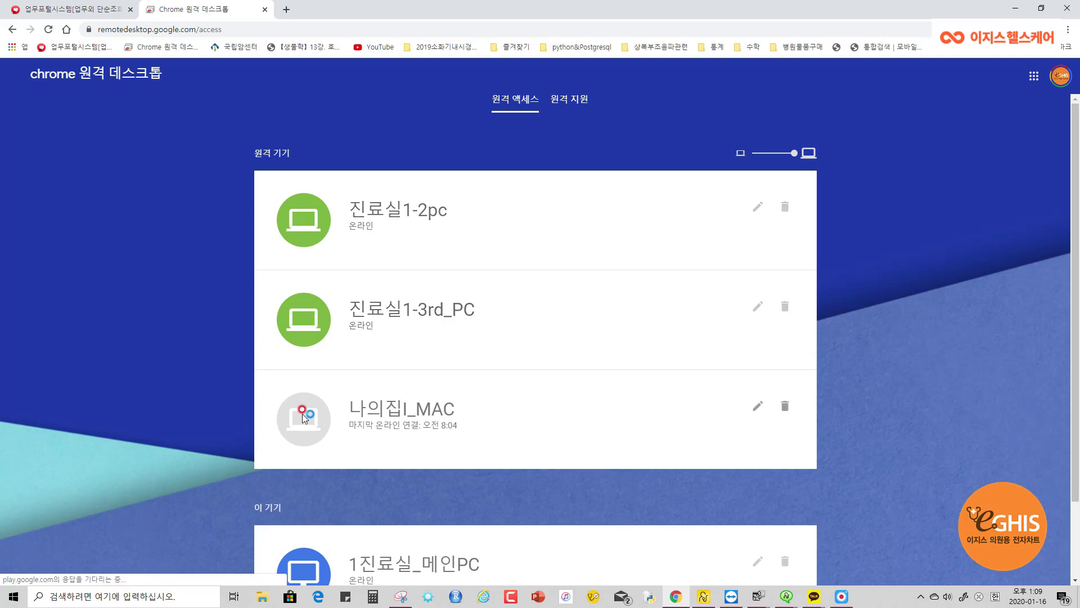
left_click(298, 328)
scroll(299, 417, "down", 1)
scroll(298, 352, "down", 1)
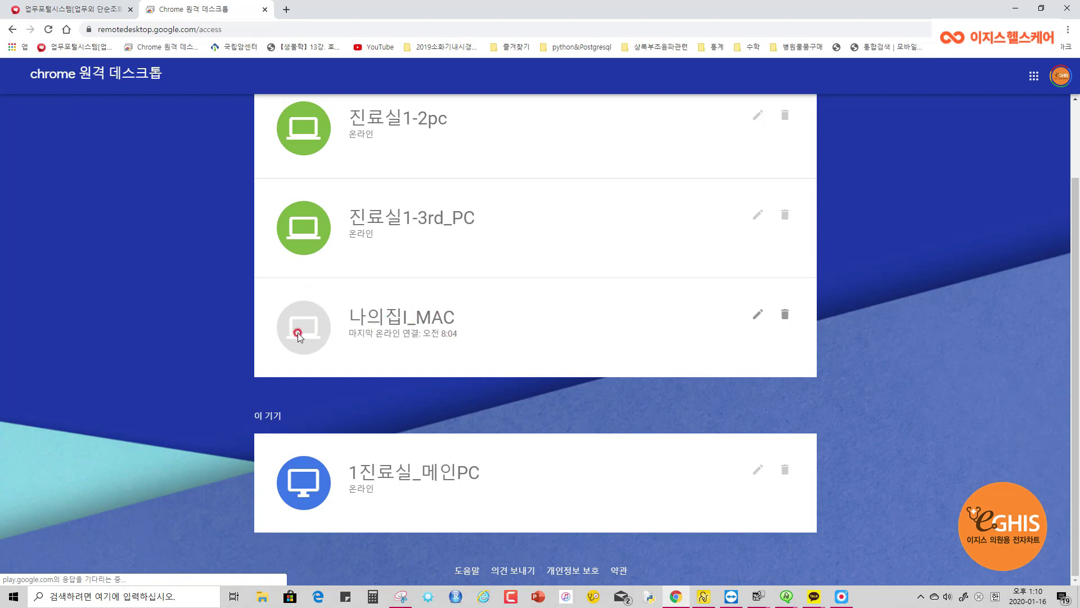
scroll(301, 326, "up", 2)
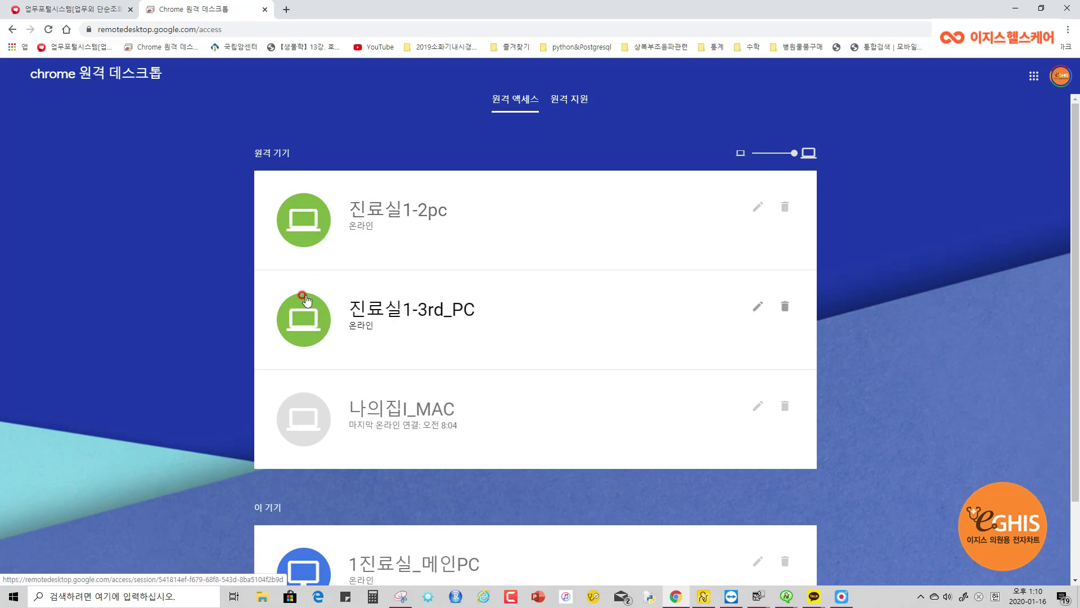
left_click(308, 332)
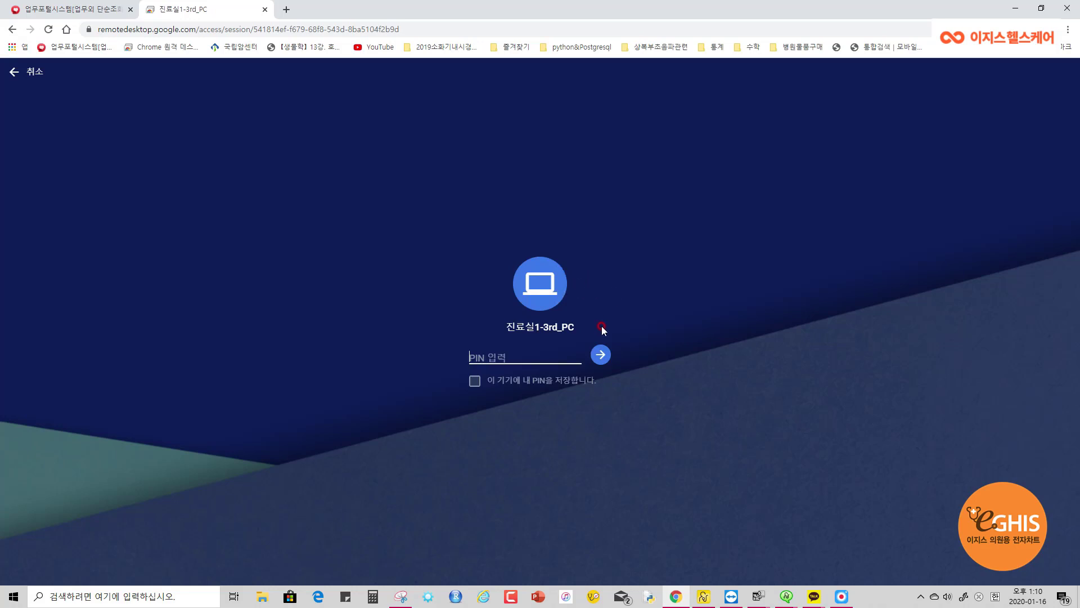
Type the six-digit access PIN into the PIN field without submitting it
left_click(495, 356)
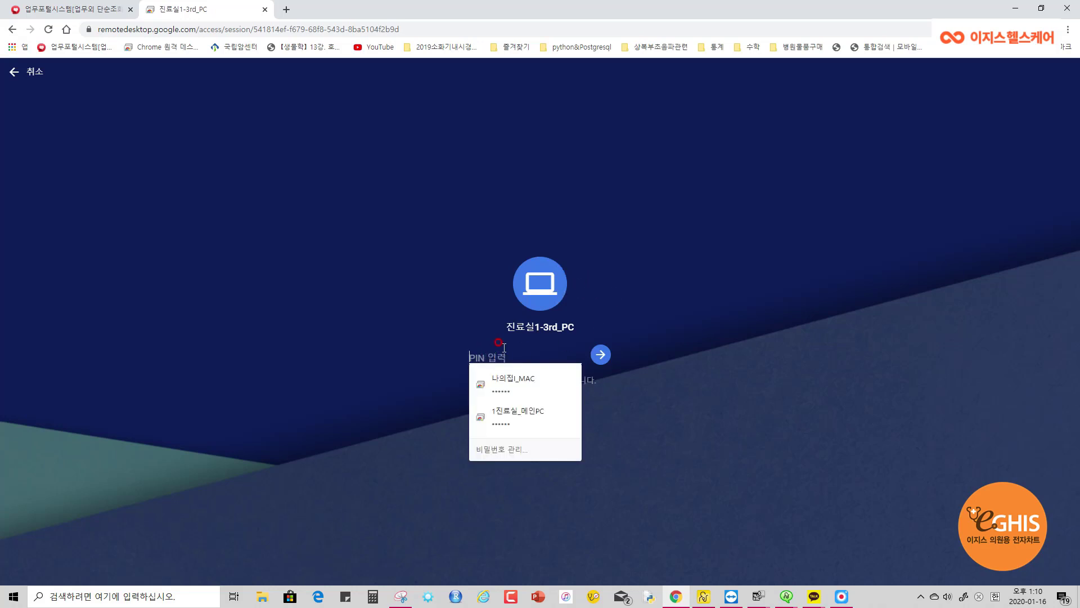
type("••")
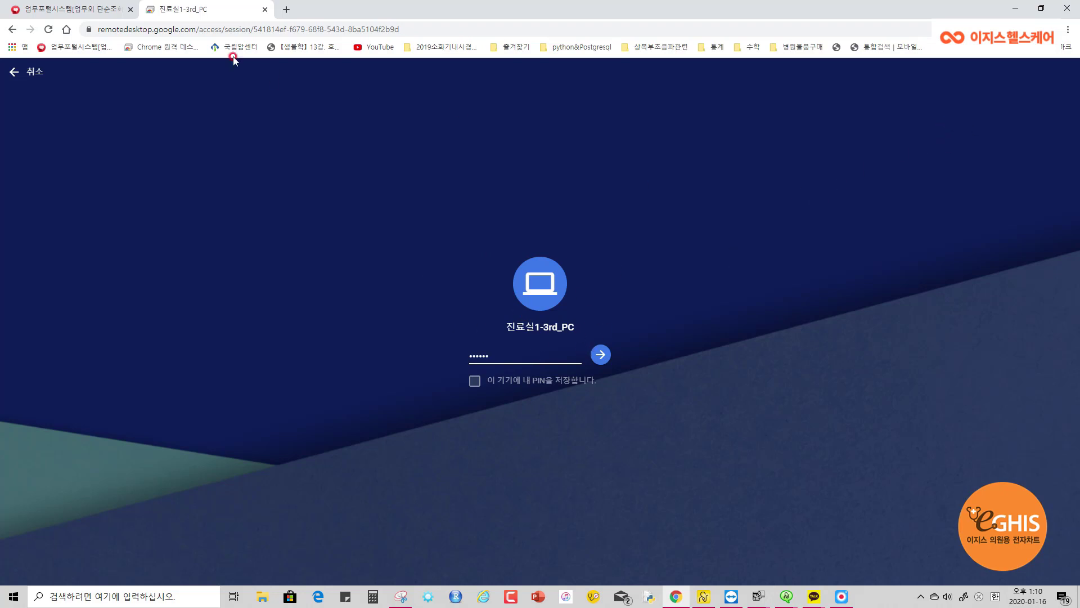
left_click(1067, 33)
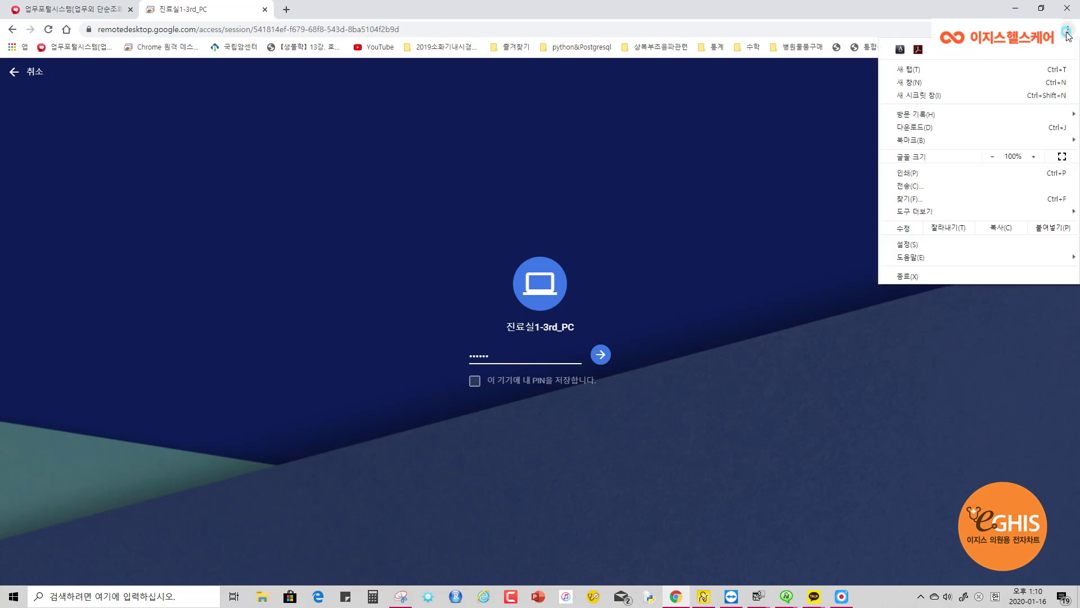
left_click(950, 95)
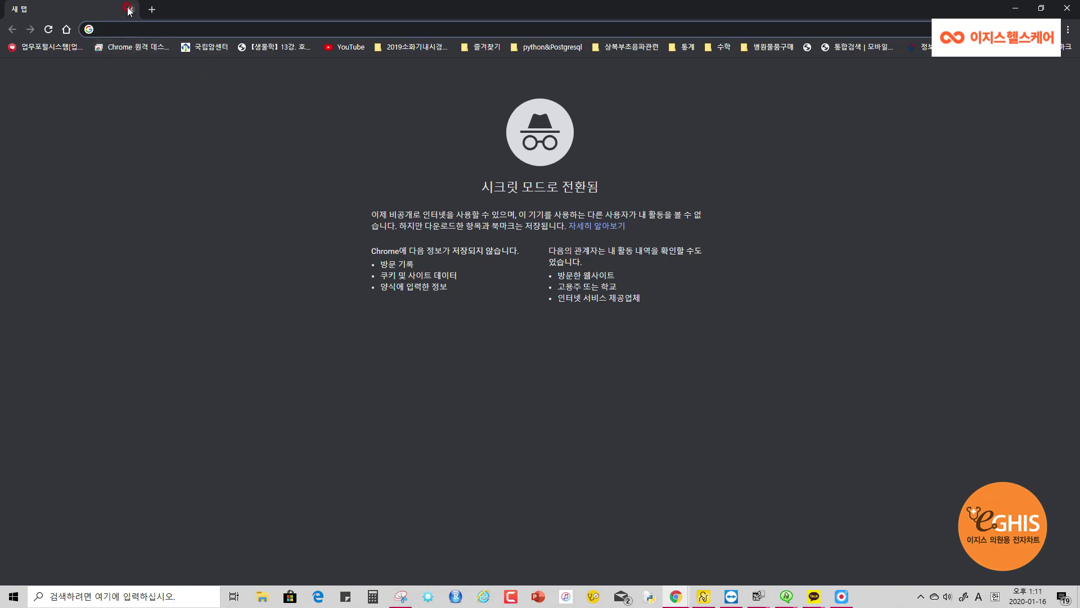
left_click(1068, 8)
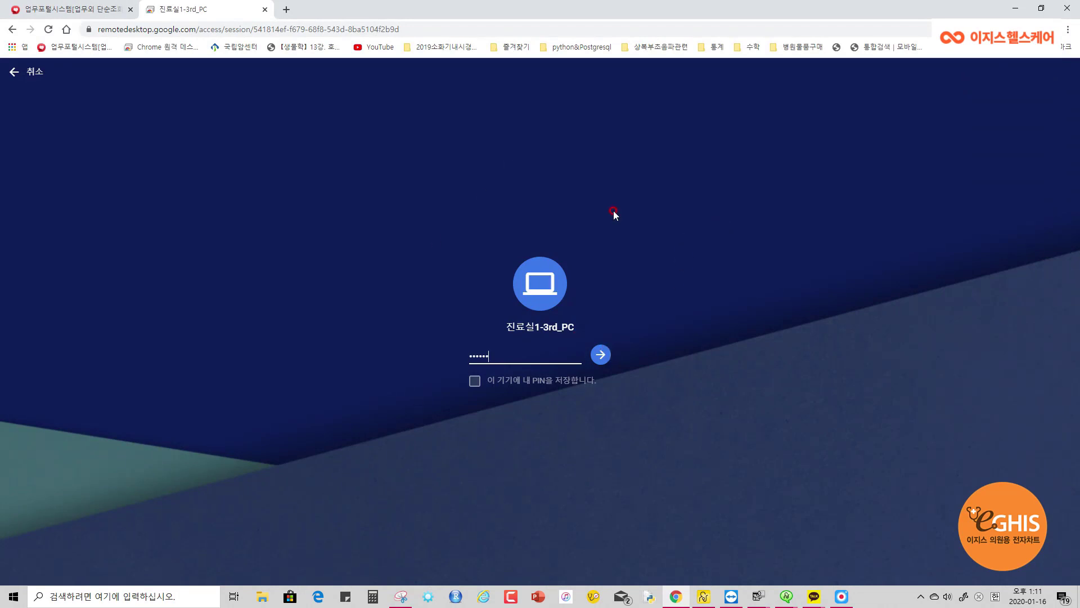
Submit the PIN to connect, then tick 전체화면 in the session options panel
left_click(600, 356)
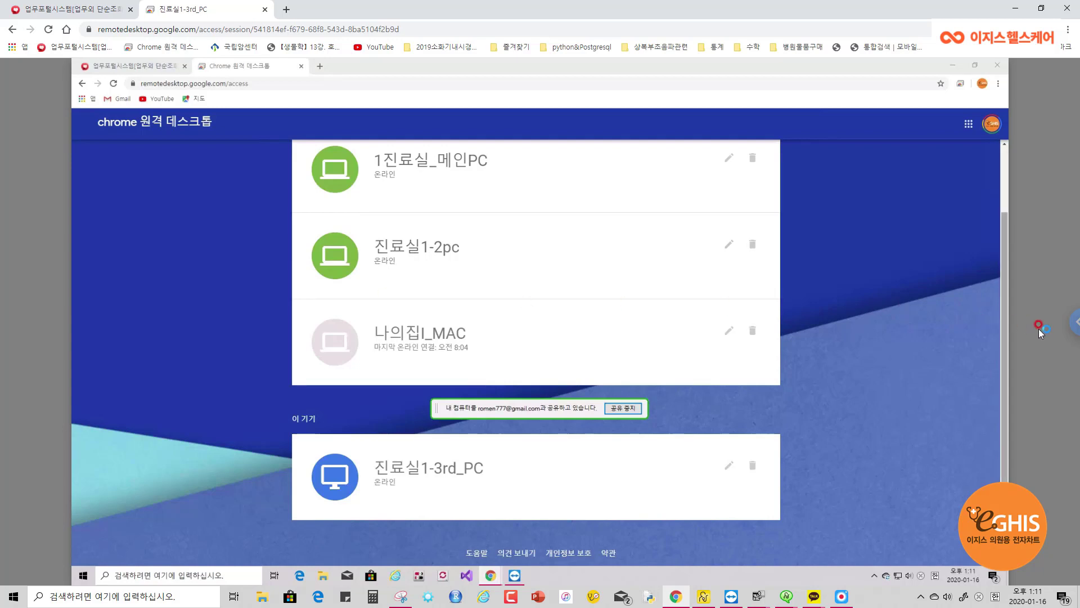
left_click(1070, 330)
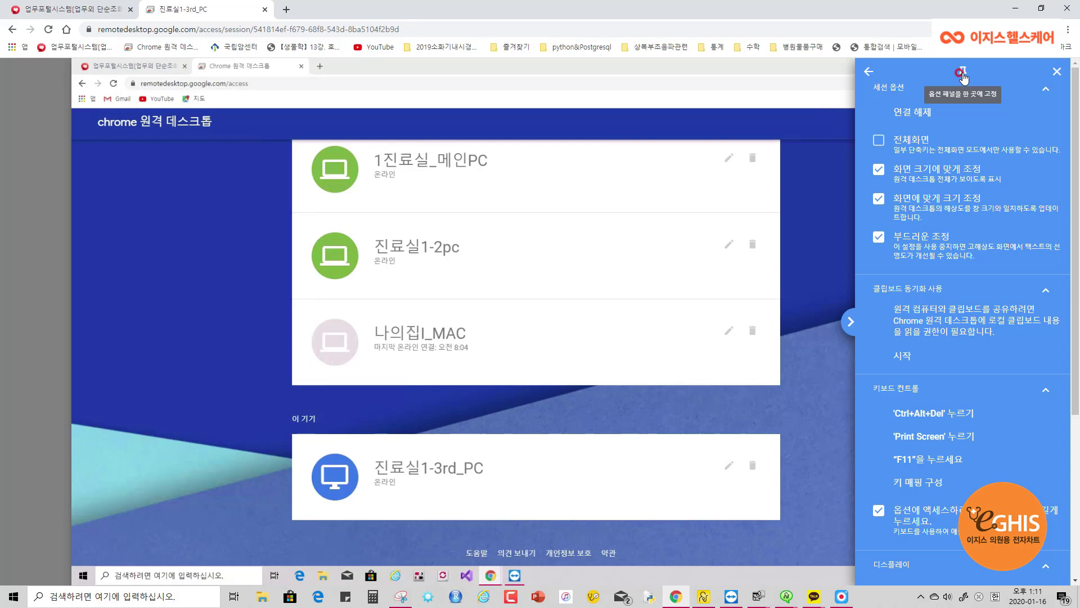
left_click(963, 73)
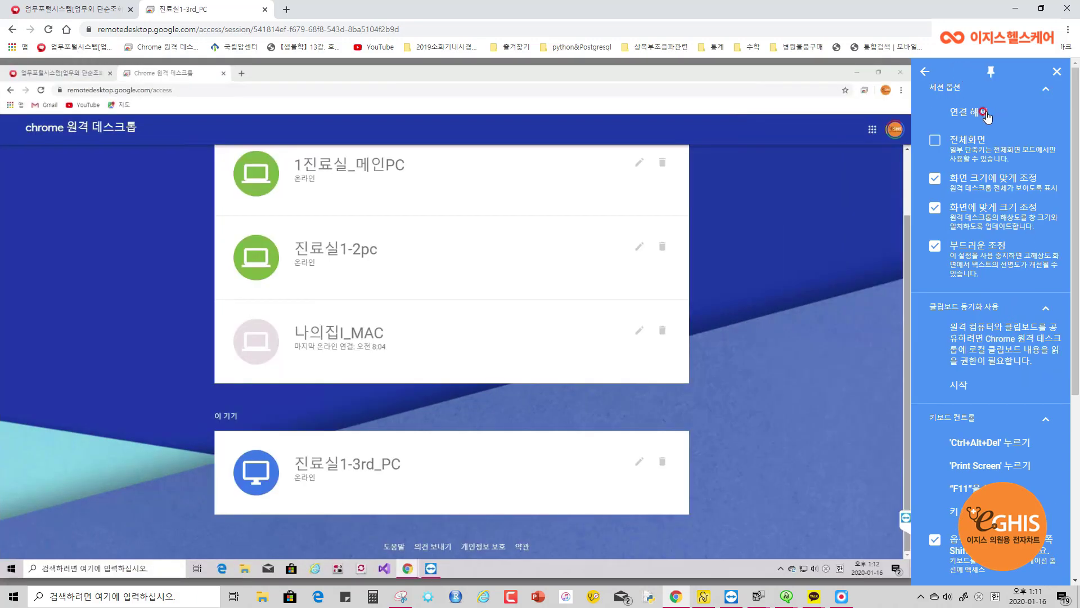
left_click(992, 71)
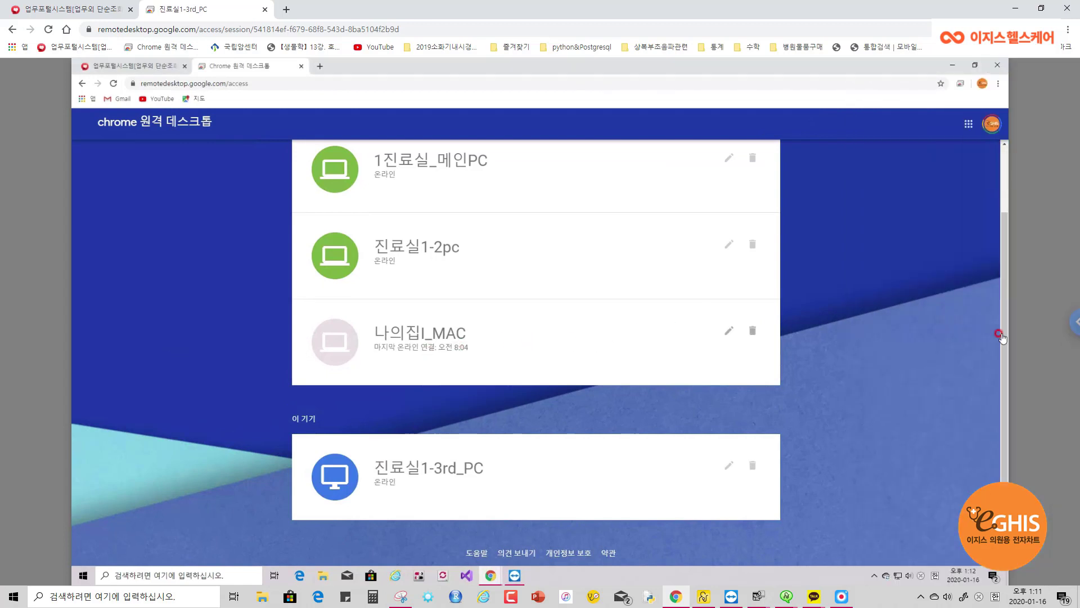
left_click(1074, 333)
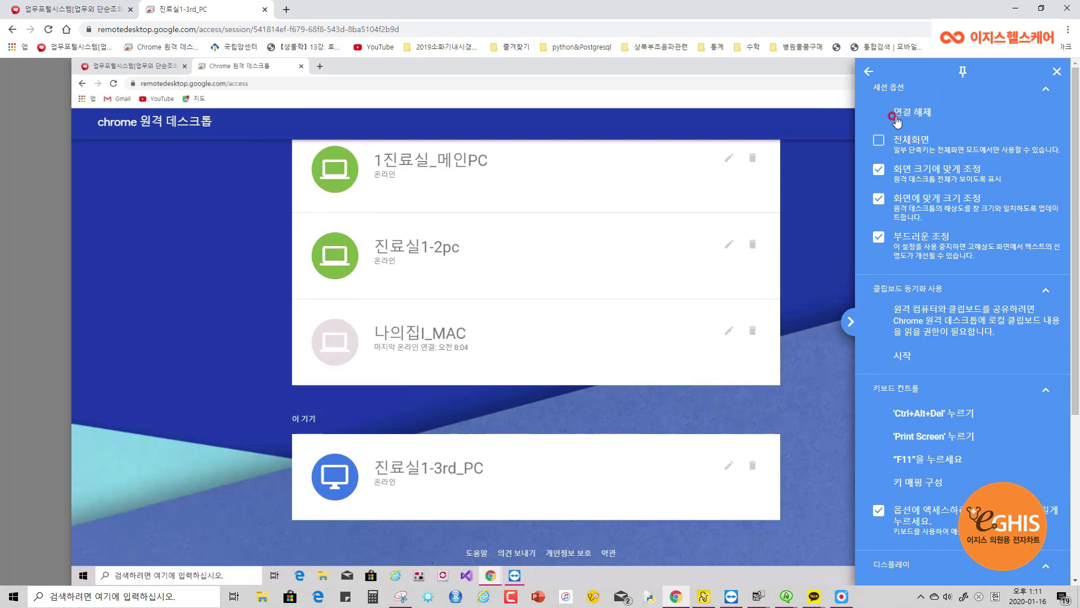
left_click(878, 141)
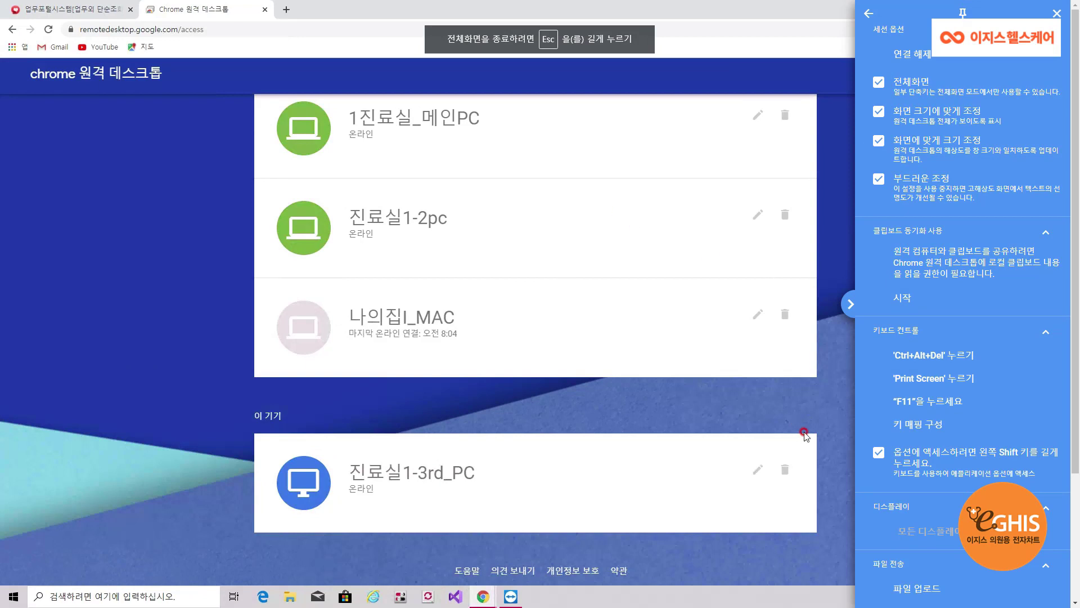
Close the session options panel over the remote desktop
left_click(838, 380)
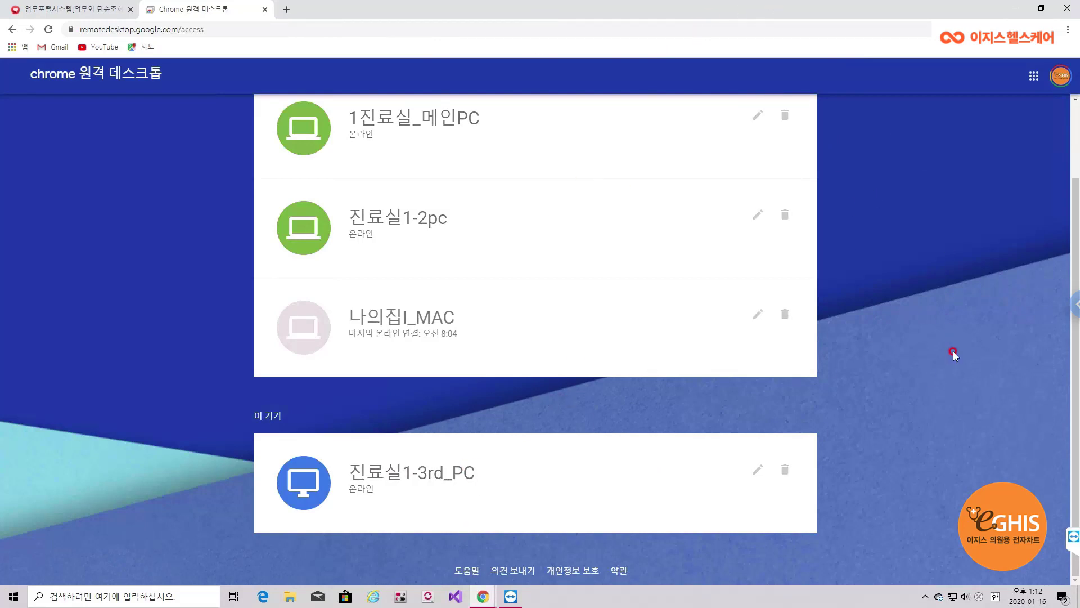
mouse_move(539, 42)
Exit full screen with Esc, minimize and restore Chrome, and reopen the session options
key("Escape")
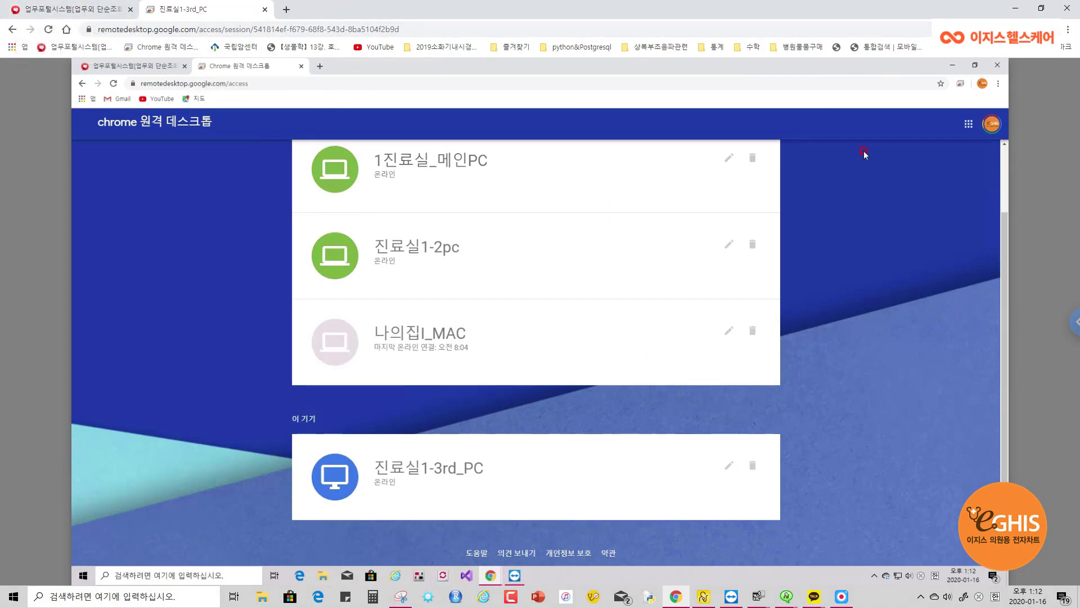
left_click(1015, 8)
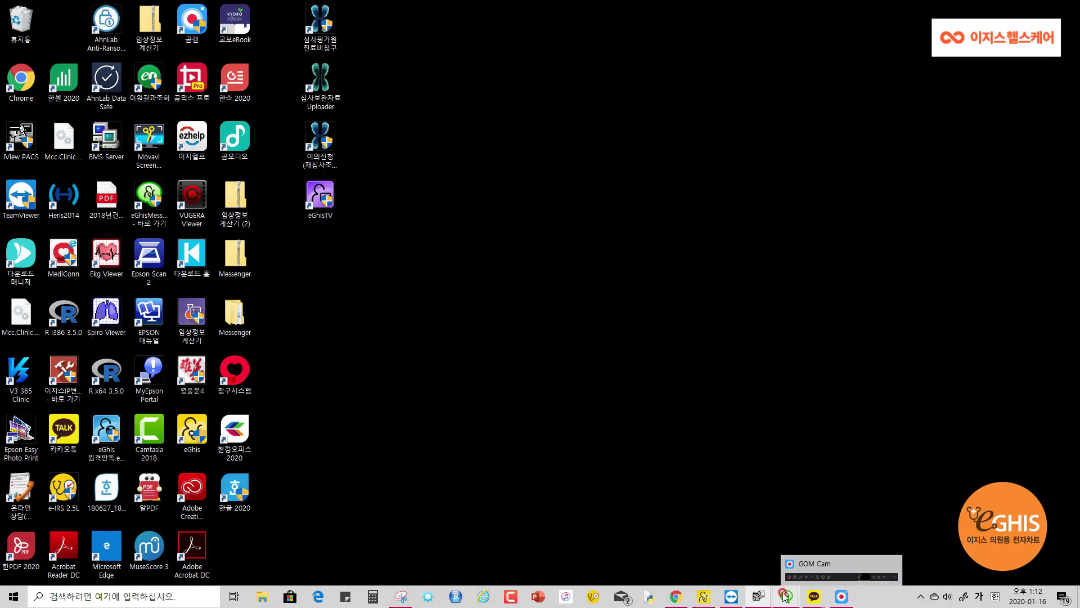
left_click(676, 597)
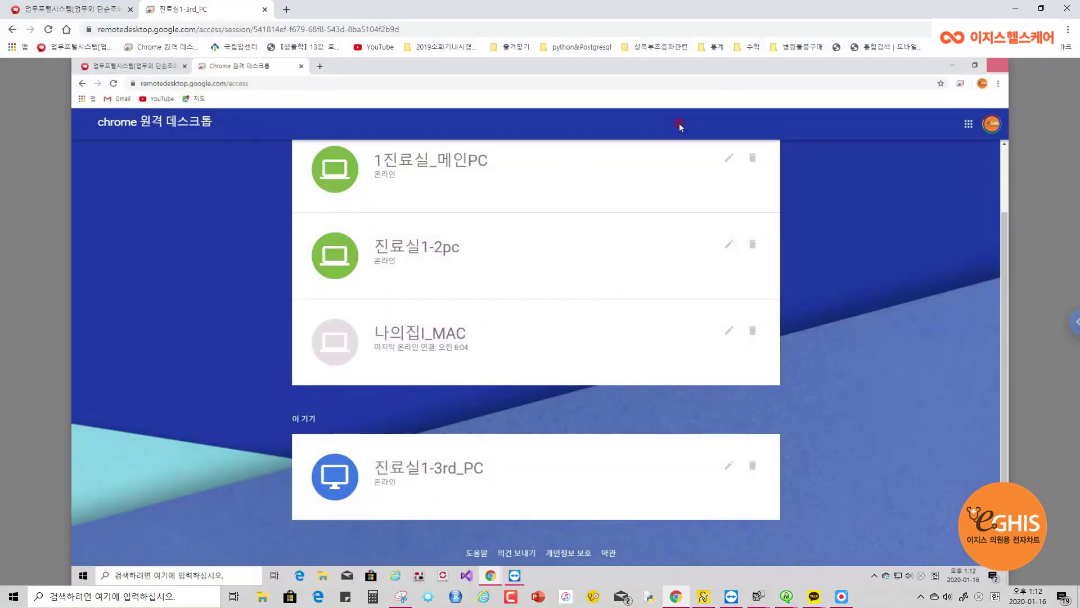
left_click(1072, 321)
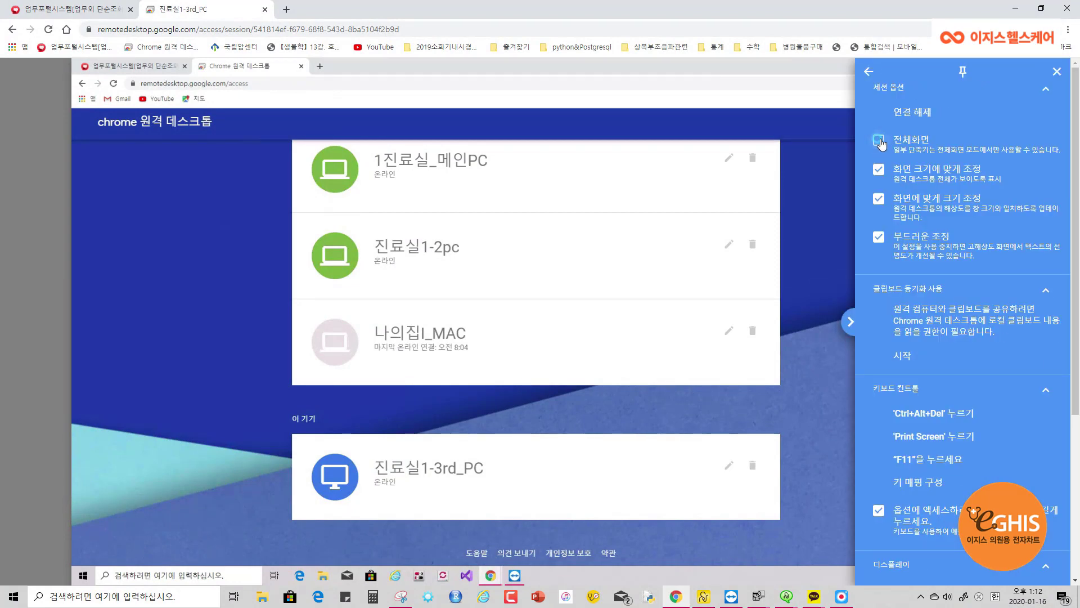
Toggle 전체화면 on, off and on again, then close the options and leave full screen
left_click(880, 141)
left_click(878, 141)
left_click(878, 83)
left_click(879, 142)
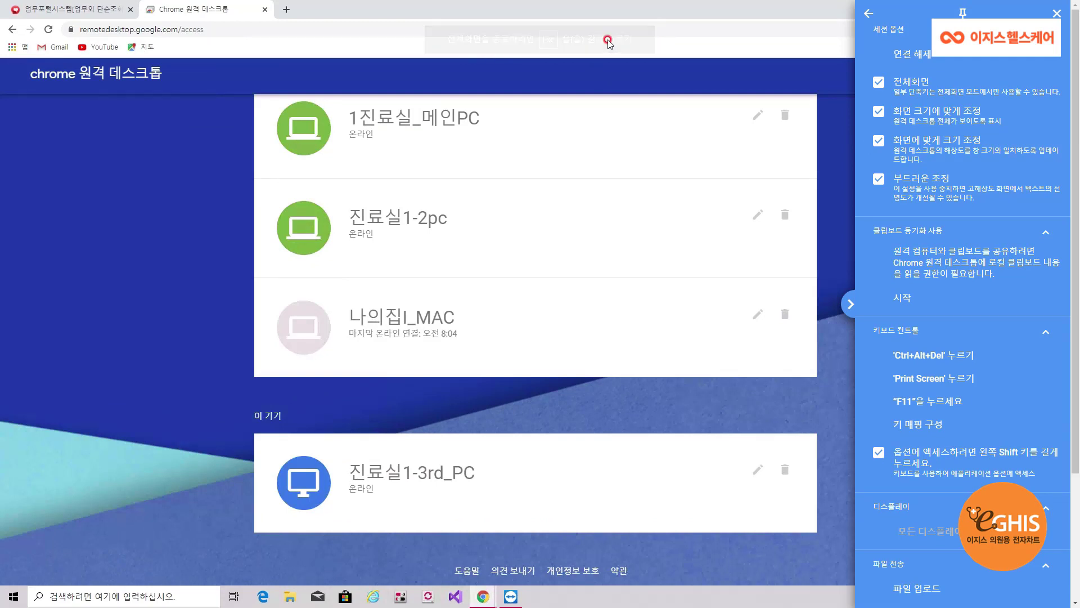
key("Escape")
left_click(710, 31)
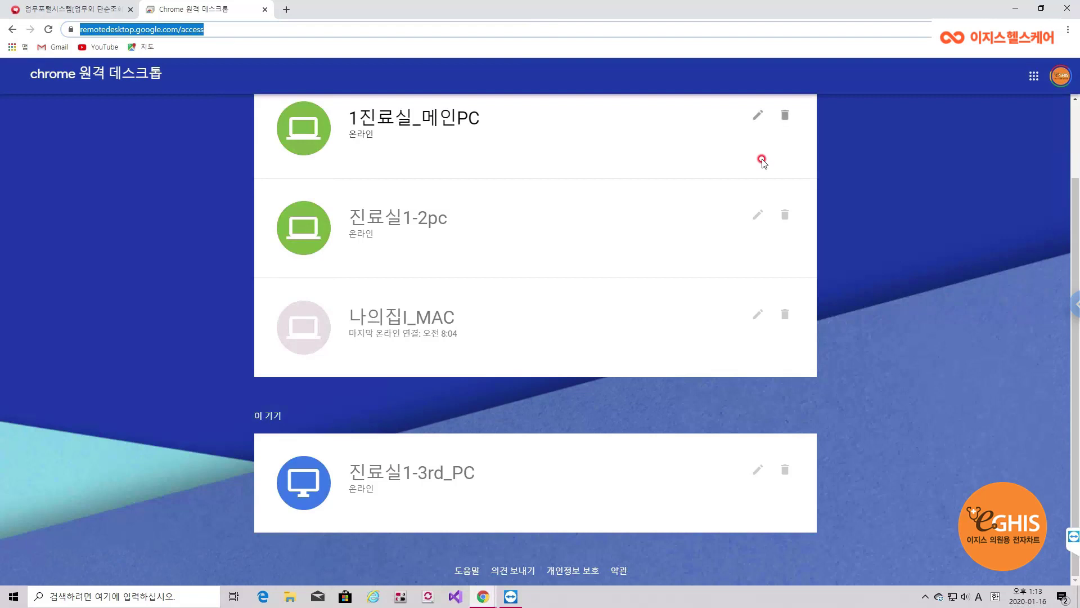
key("Escape")
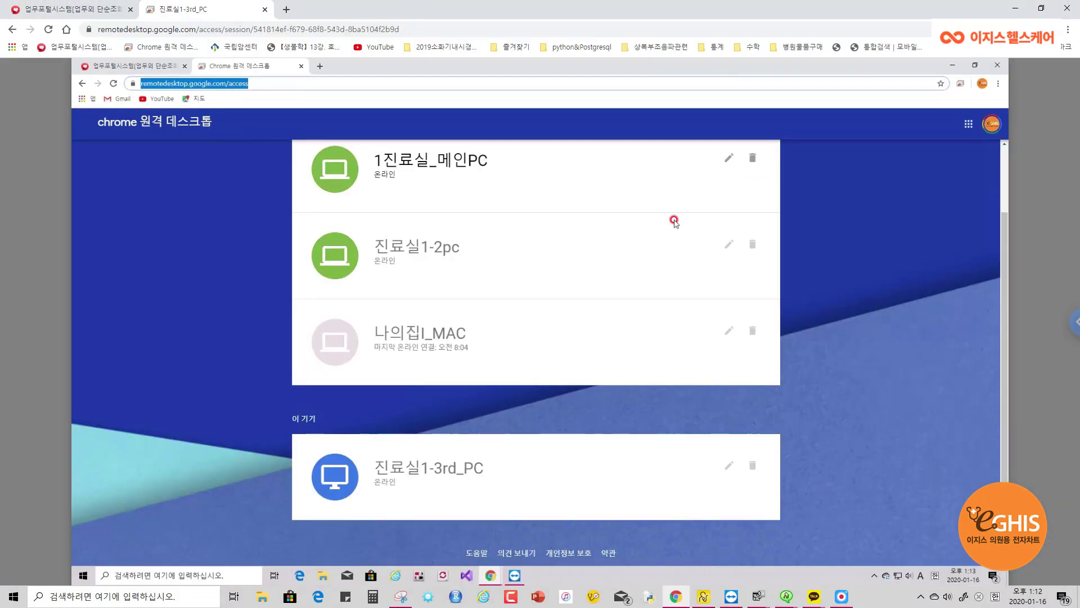
Turn 부드러운 조정 (smooth scaling) off and back on in the session options
left_click(1075, 323)
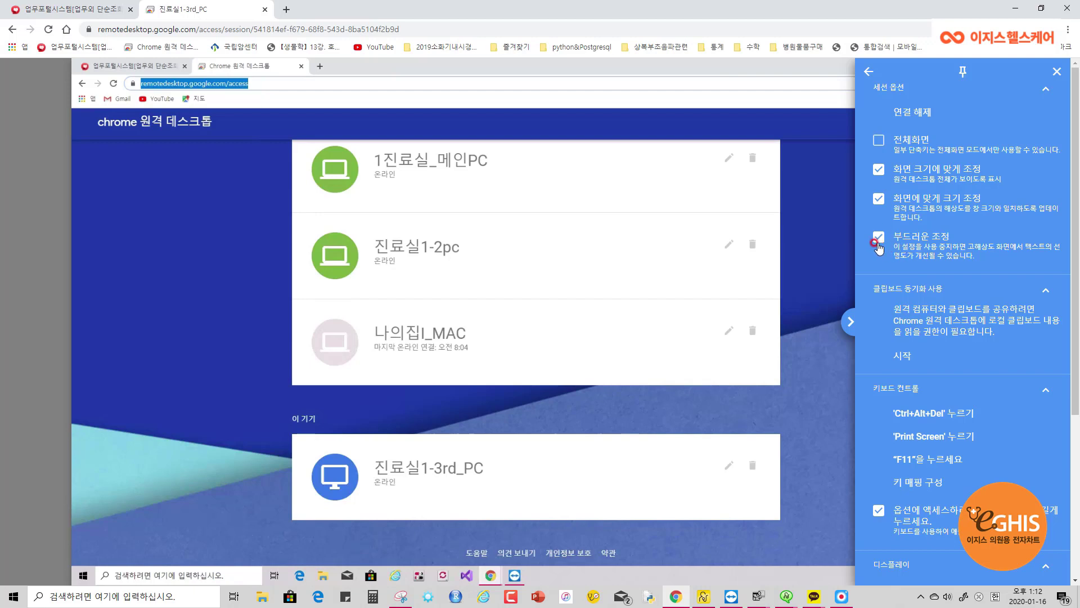
left_click(879, 239)
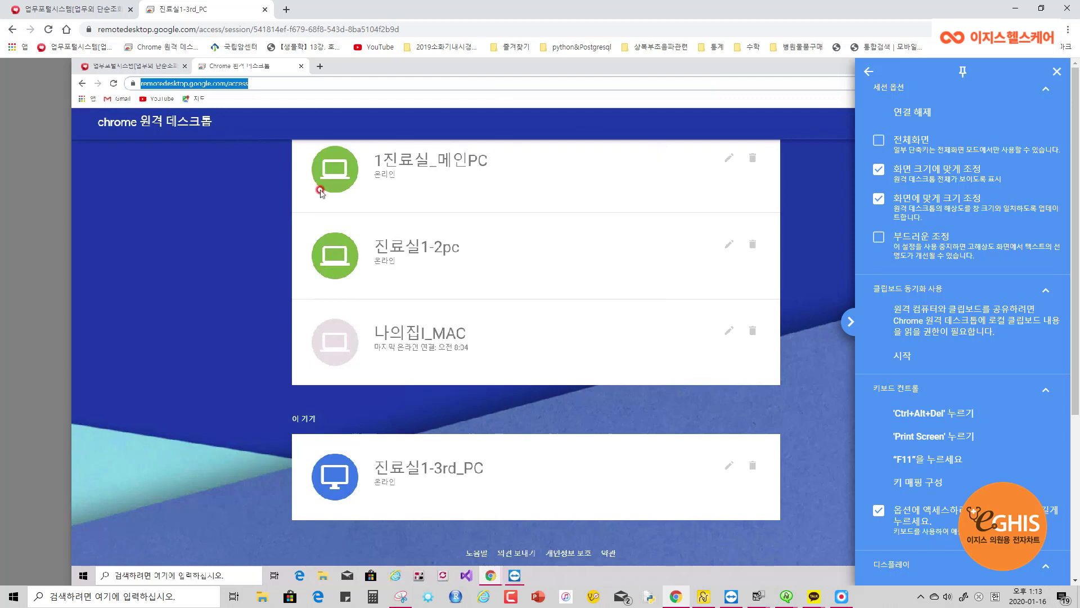
left_click(879, 238)
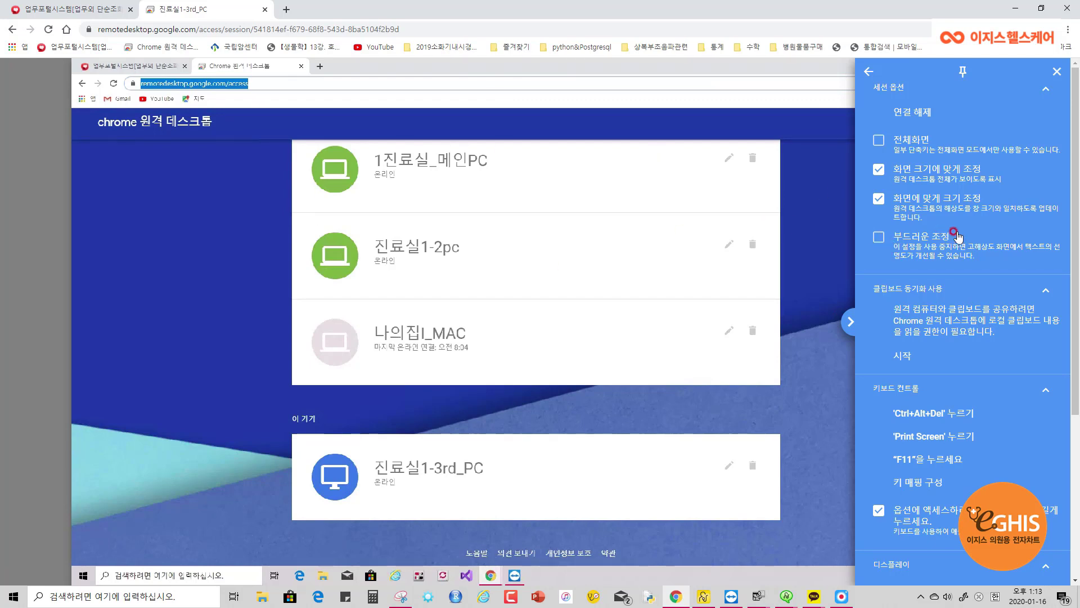
left_click(879, 238)
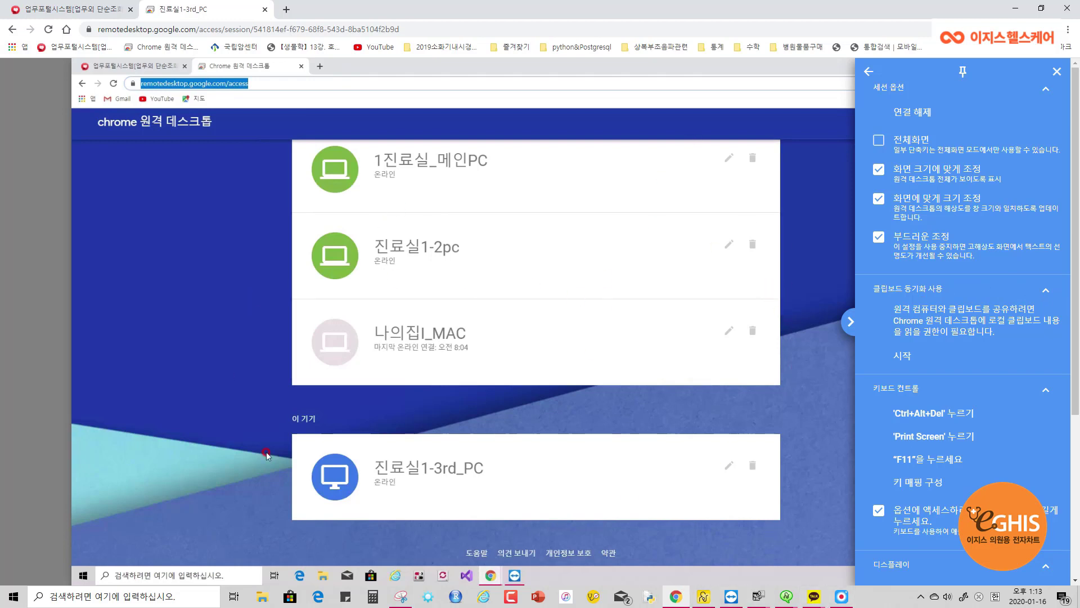
Collapse the 디스플레이 section and close the session options panel
mouse_move(845, 604)
left_click(1046, 569)
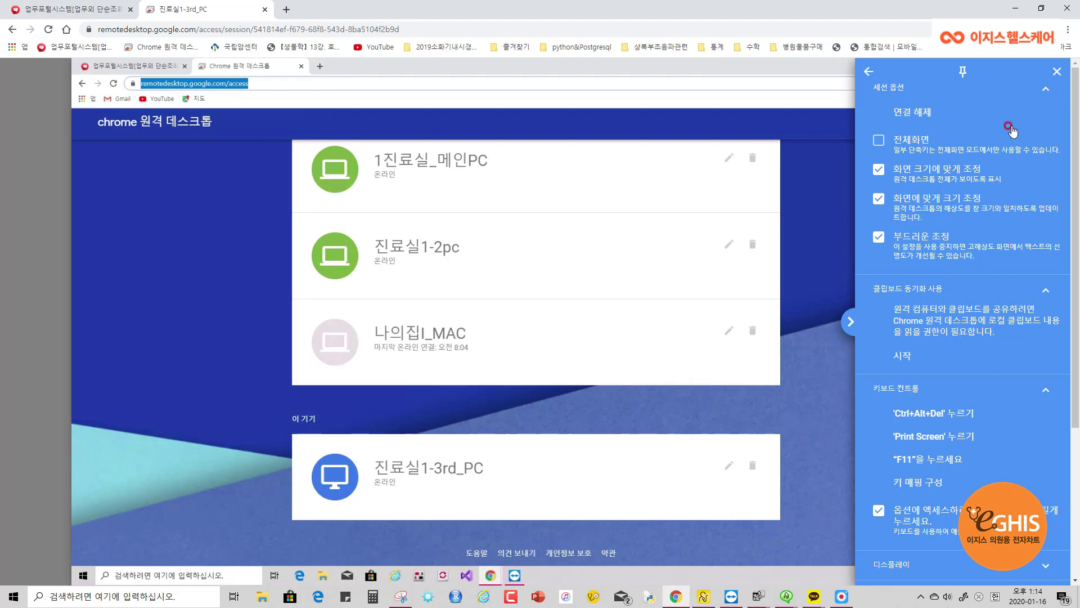
left_click(814, 350)
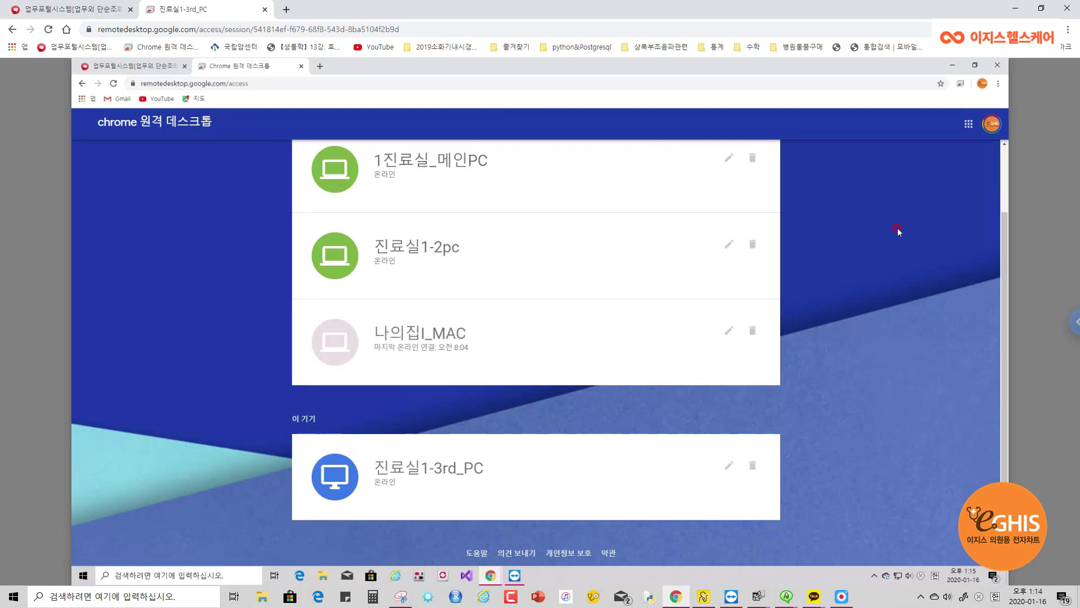
Switch 전체화면 on, close the options, then use the top exit button to leave full screen
left_click(1074, 322)
left_click(880, 139)
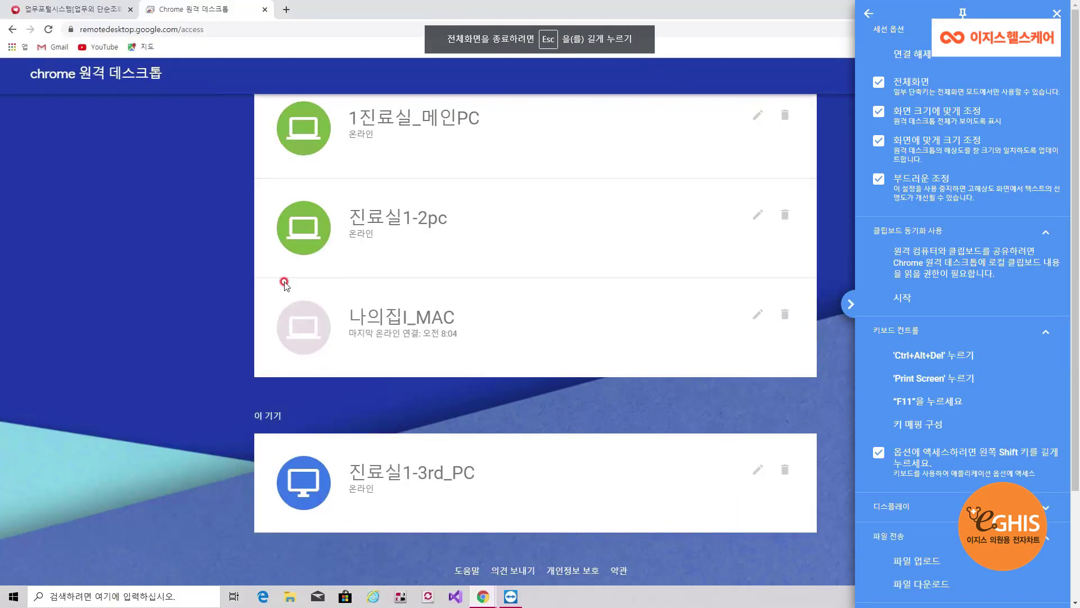
left_click(284, 283)
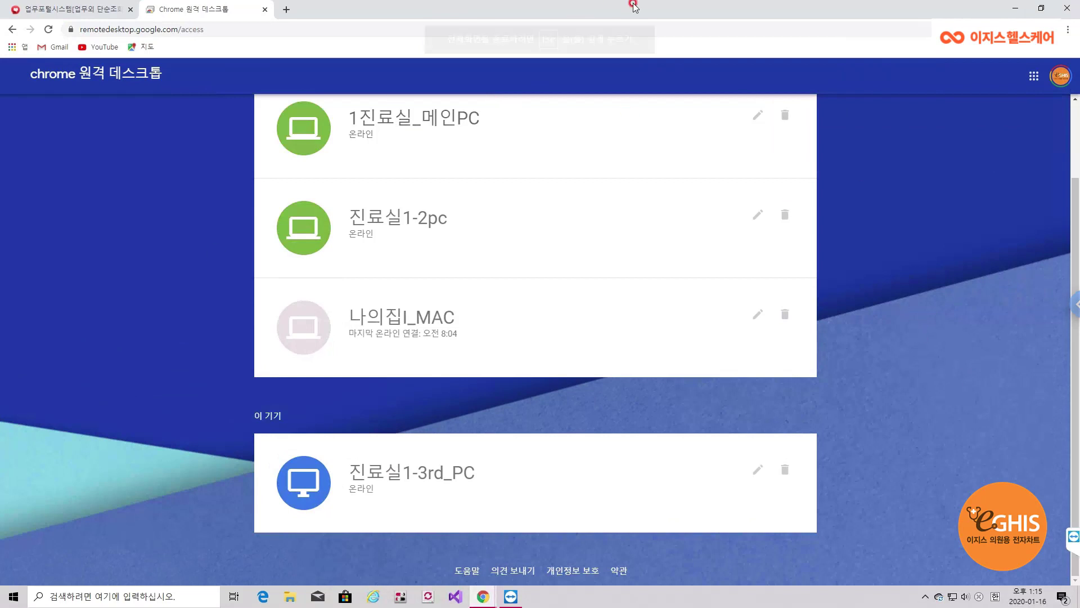
mouse_move(541, 89)
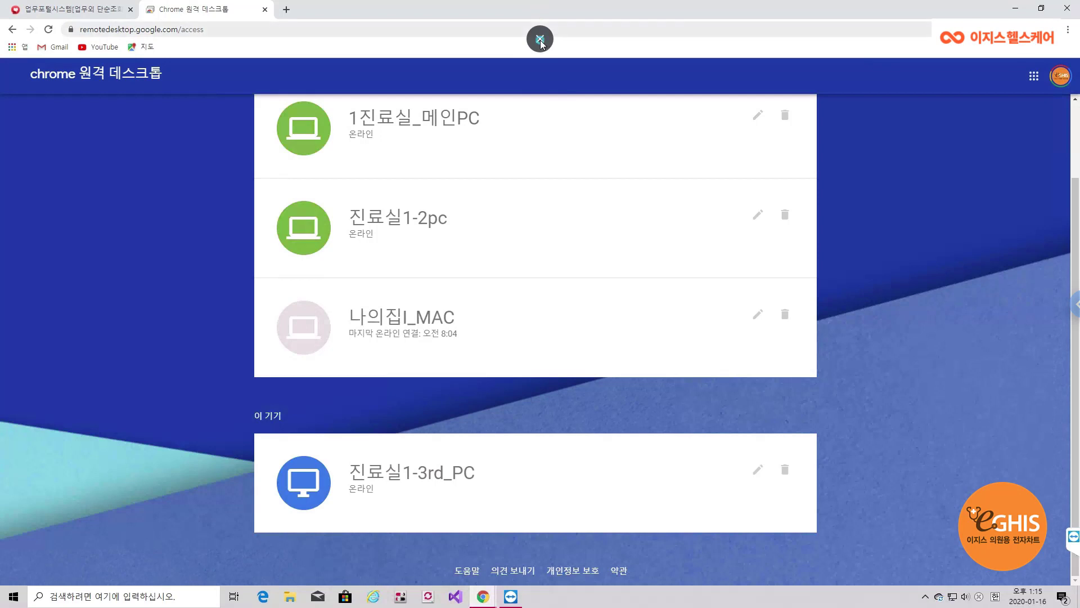
left_click(540, 40)
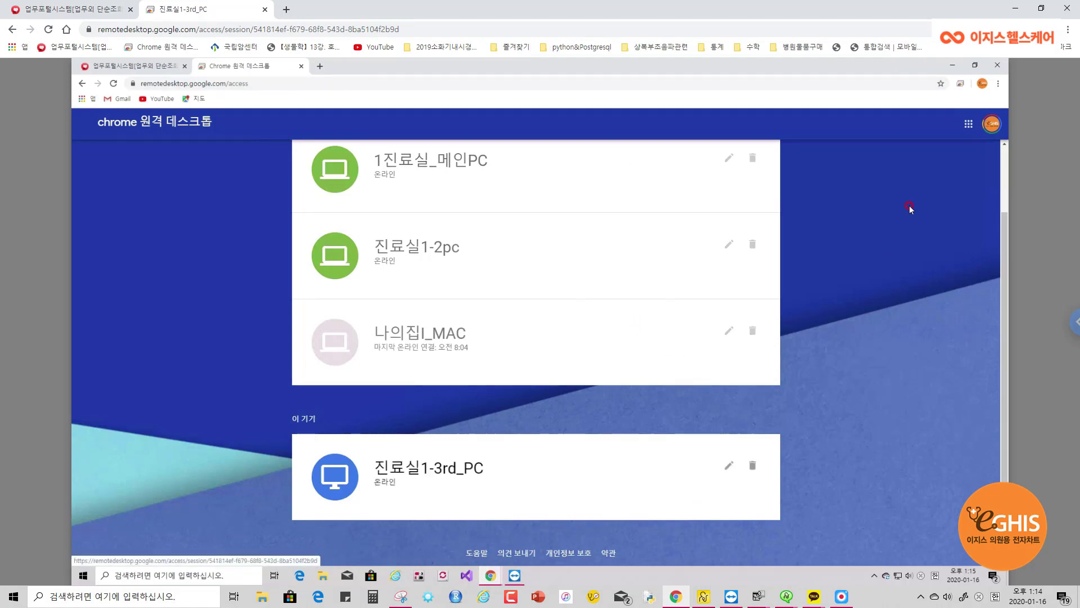
Close the remote computer's Chrome Remote Desktop tab
scroll(910, 206, "up", 2)
left_click(298, 67)
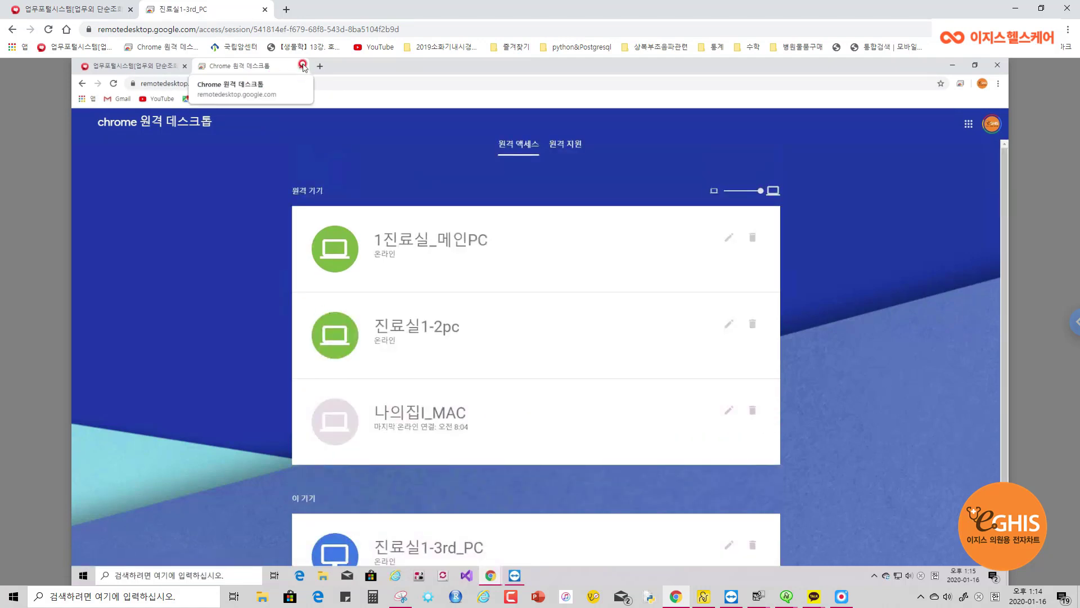
left_click(302, 67)
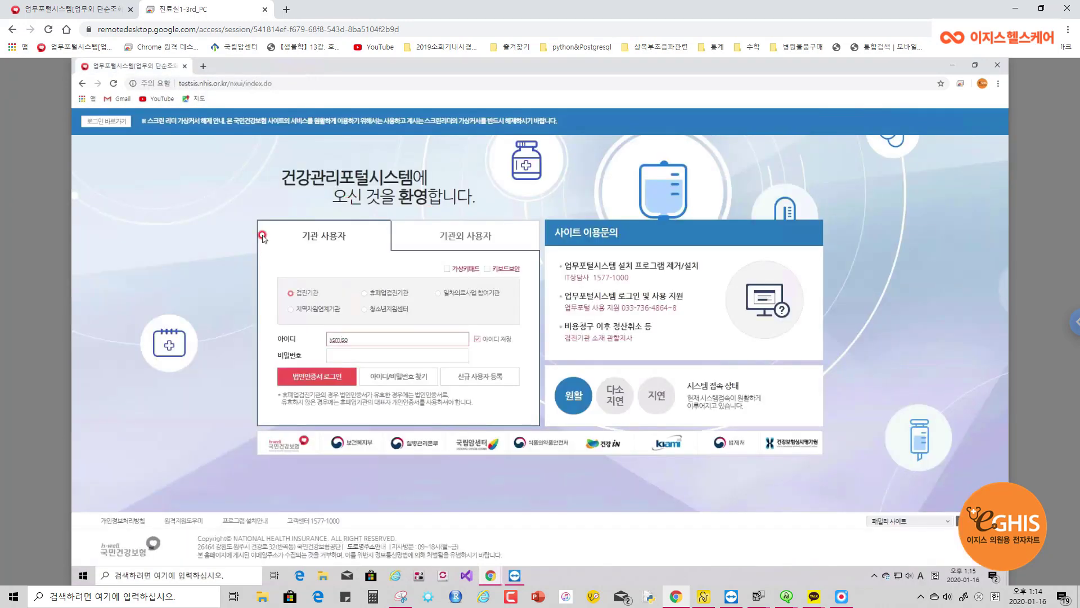
Return to the local Chrome Remote Desktop device list through the Chrome 원격 데스크톱 bookmark
left_click(1016, 8)
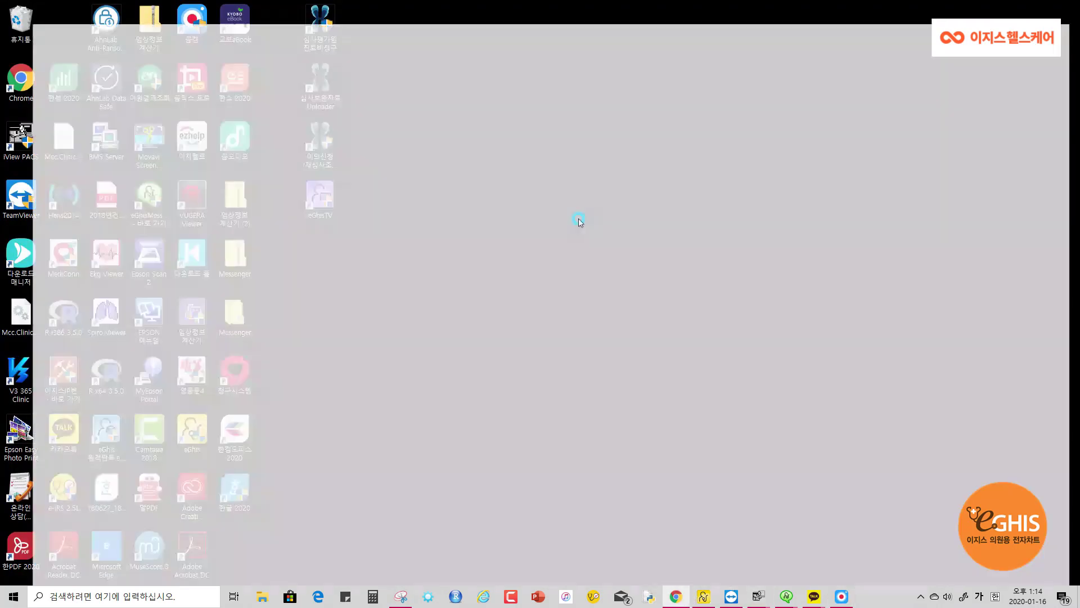
left_click(676, 596)
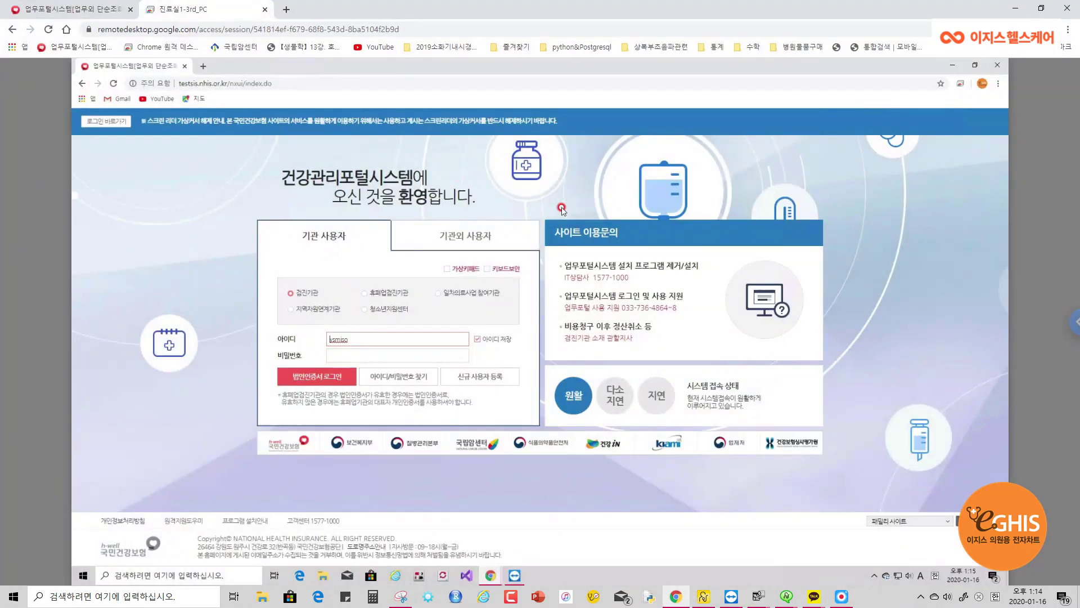
left_click(169, 48)
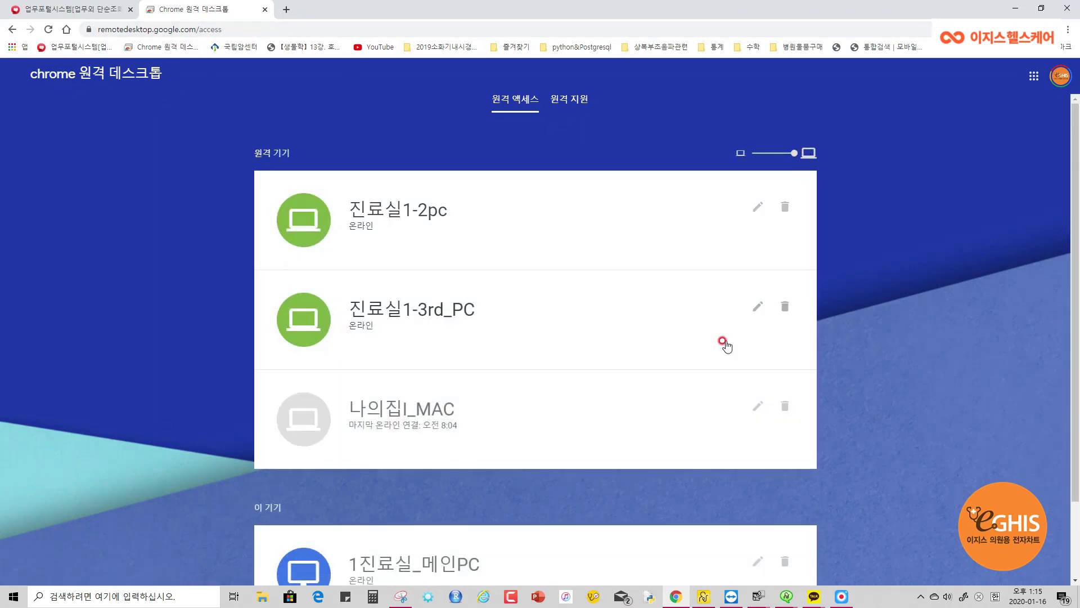
Switch to the 원격 지원 page, then bring the DESKTOP-D6634K7 TeamViewer session forward
scroll(725, 344, "down", 3)
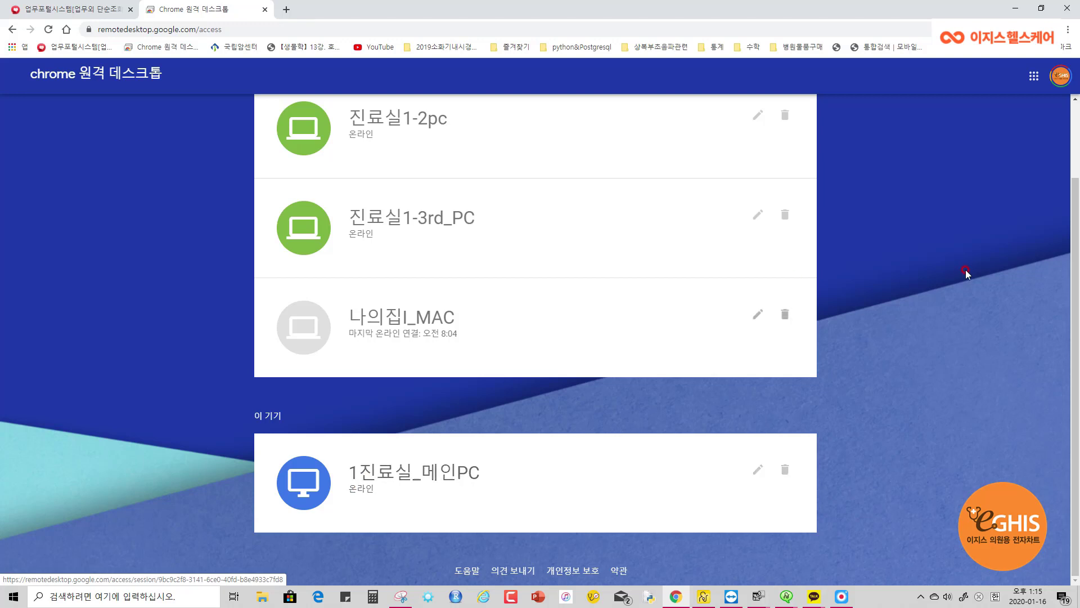
scroll(928, 281, "up", 3)
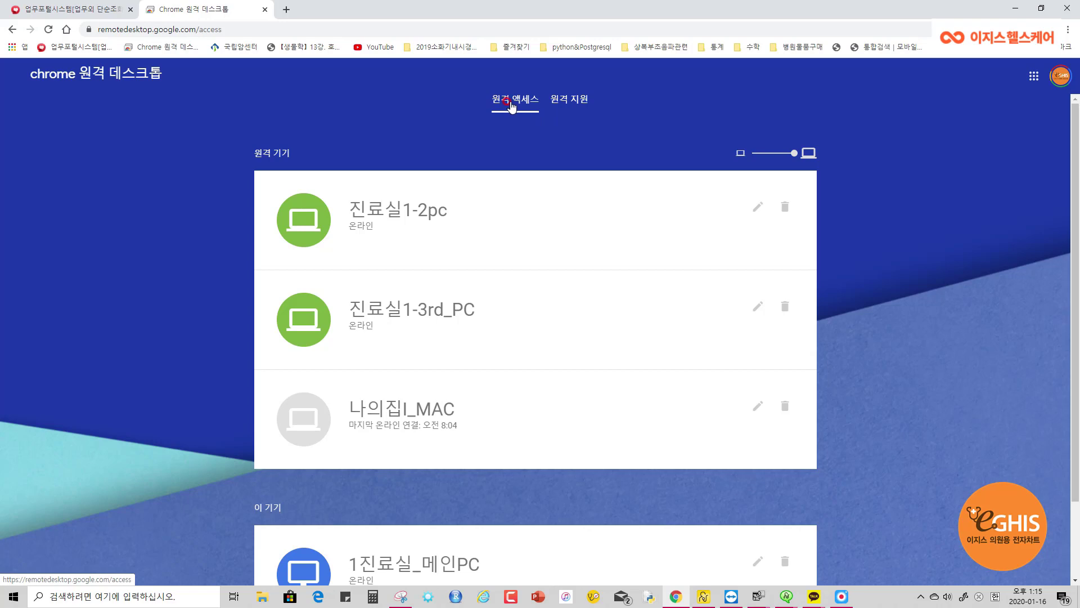
left_click(572, 101)
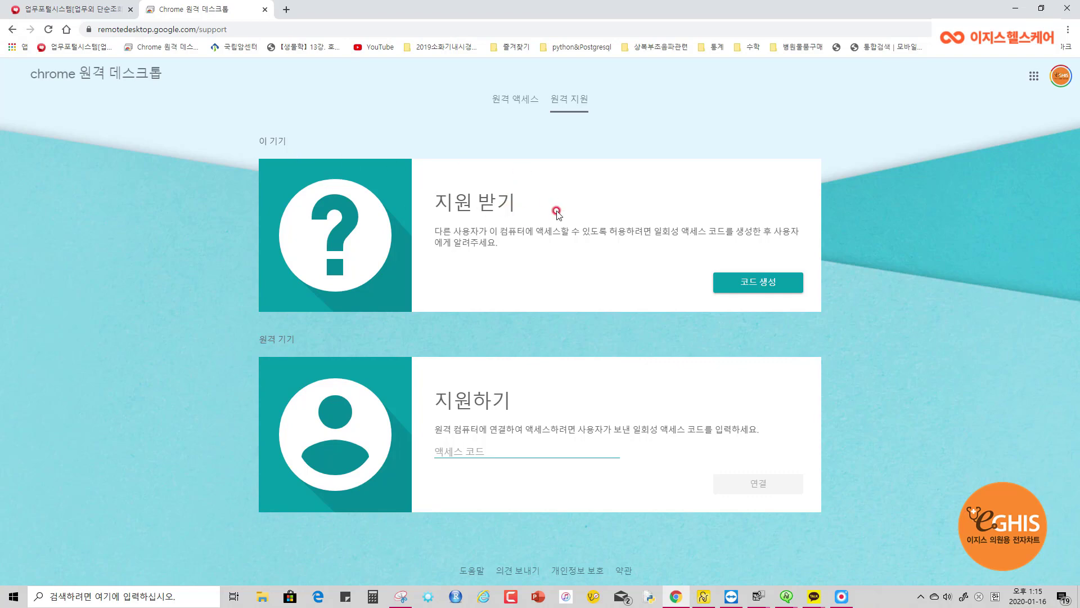
left_click(732, 597)
left_click(588, 275)
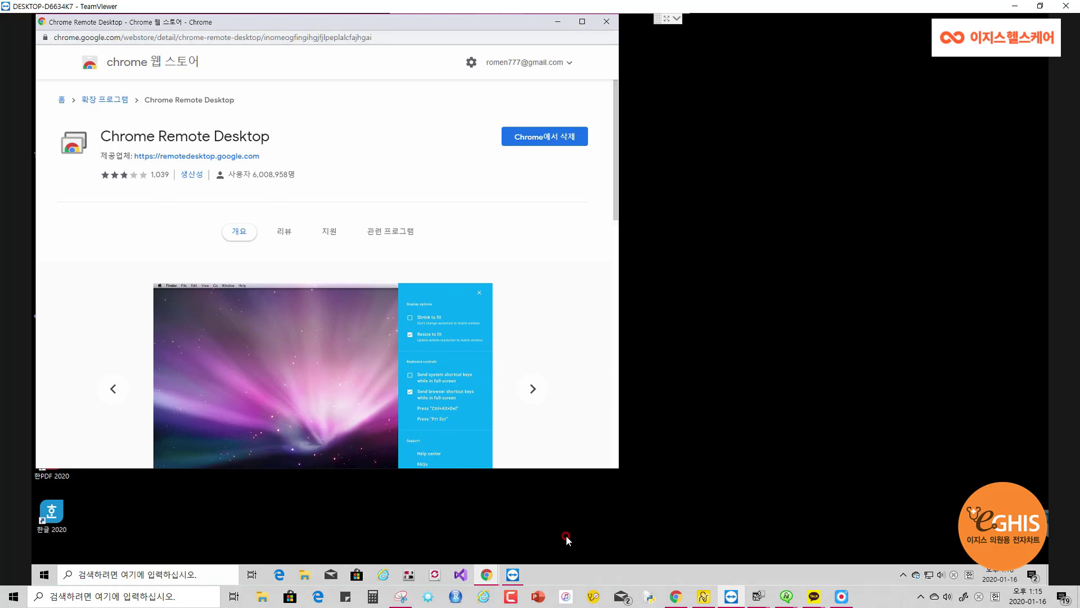
Maximize the remote Web Store browser window and compare it with the local page
left_click(404, 37)
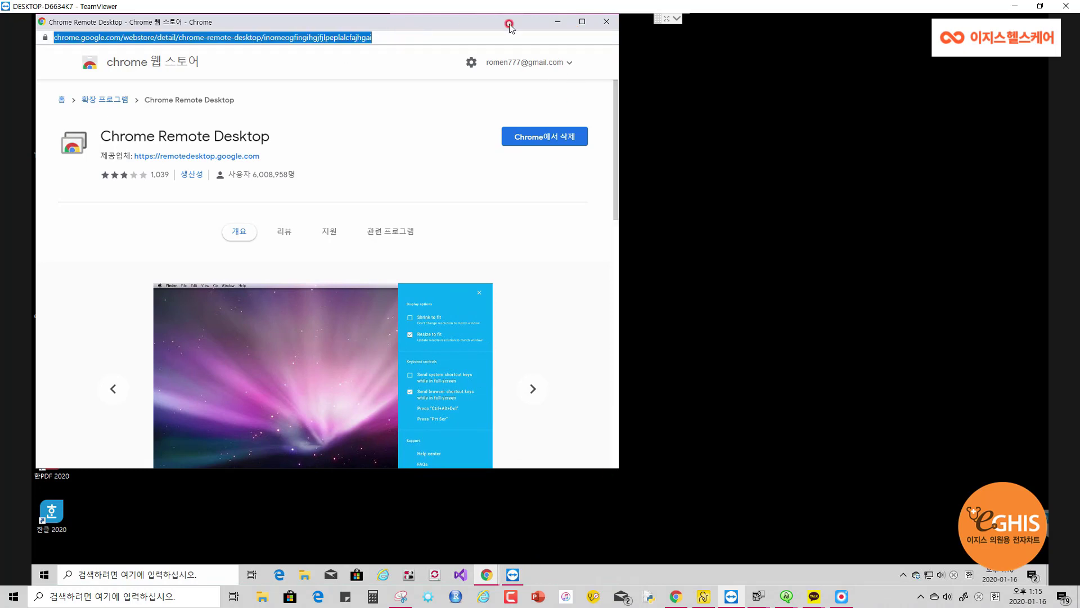
left_click(582, 21)
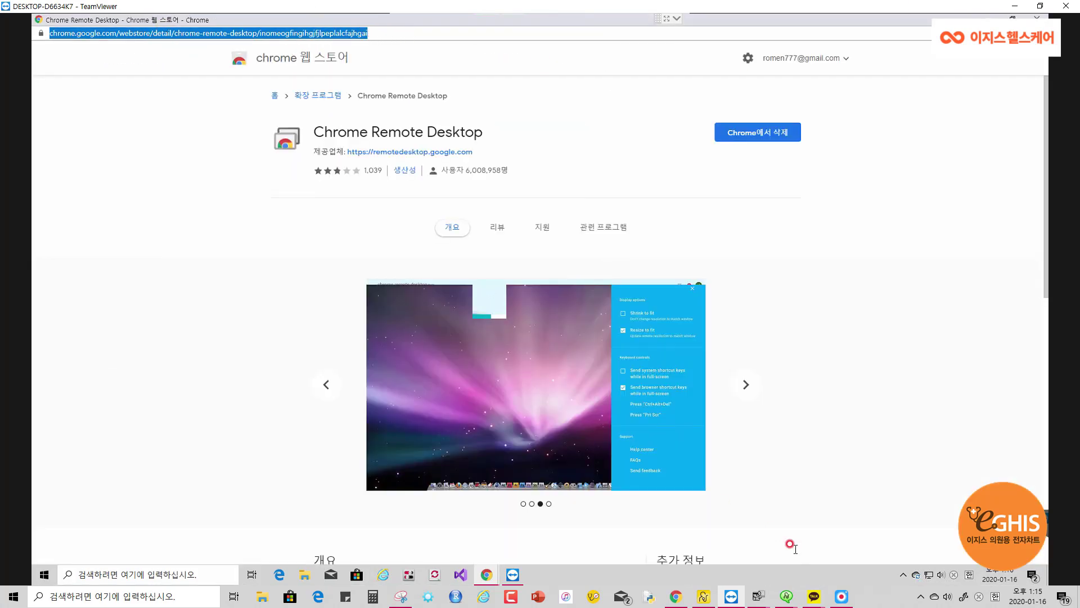
left_click(735, 599)
left_click(218, 35)
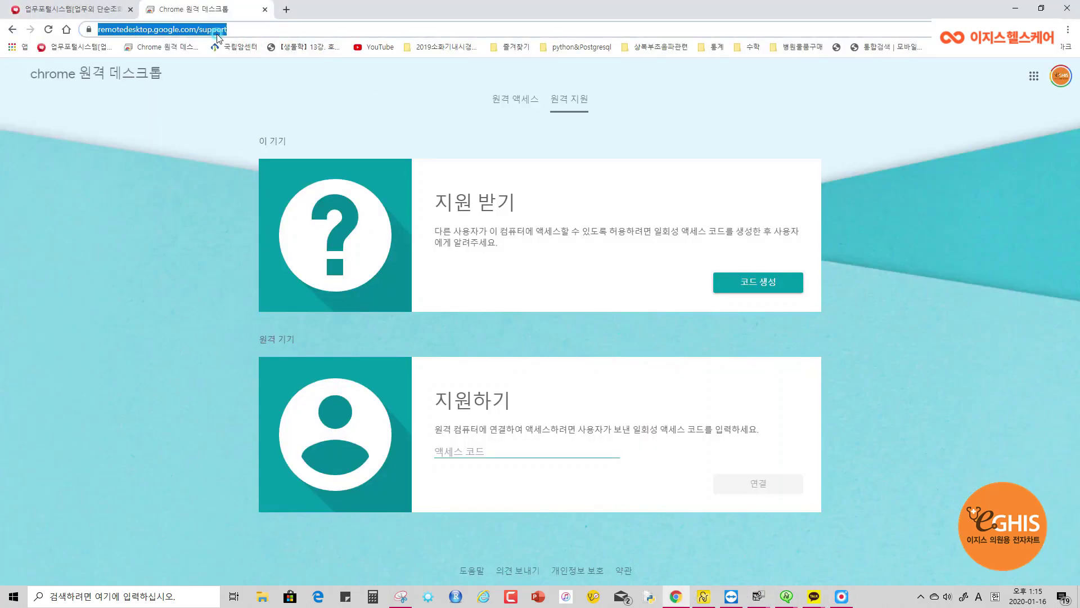
left_click(1014, 8)
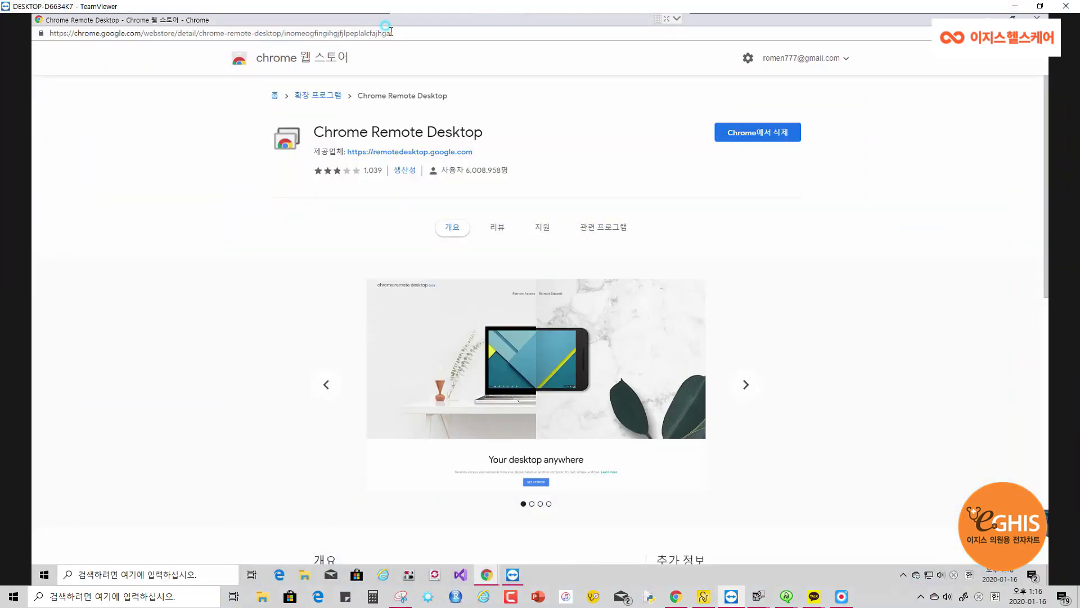
Select the remote web address, then switch to the remote 건강관리포털 login window
double_click(388, 31)
left_click(451, 32)
left_click_drag(411, 37, 2, 54)
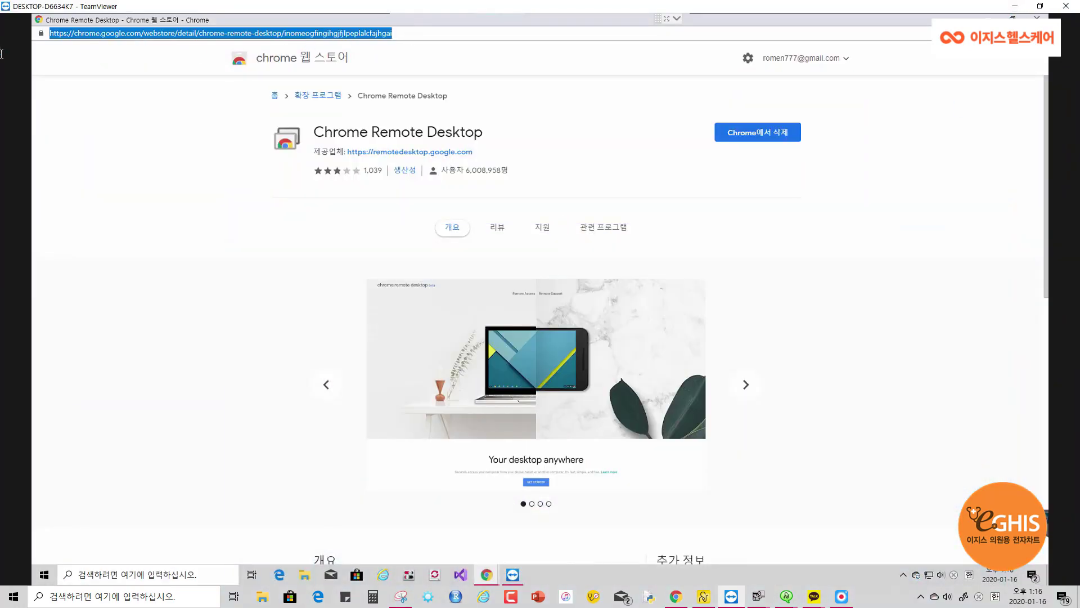
double_click(421, 35)
left_click(420, 35)
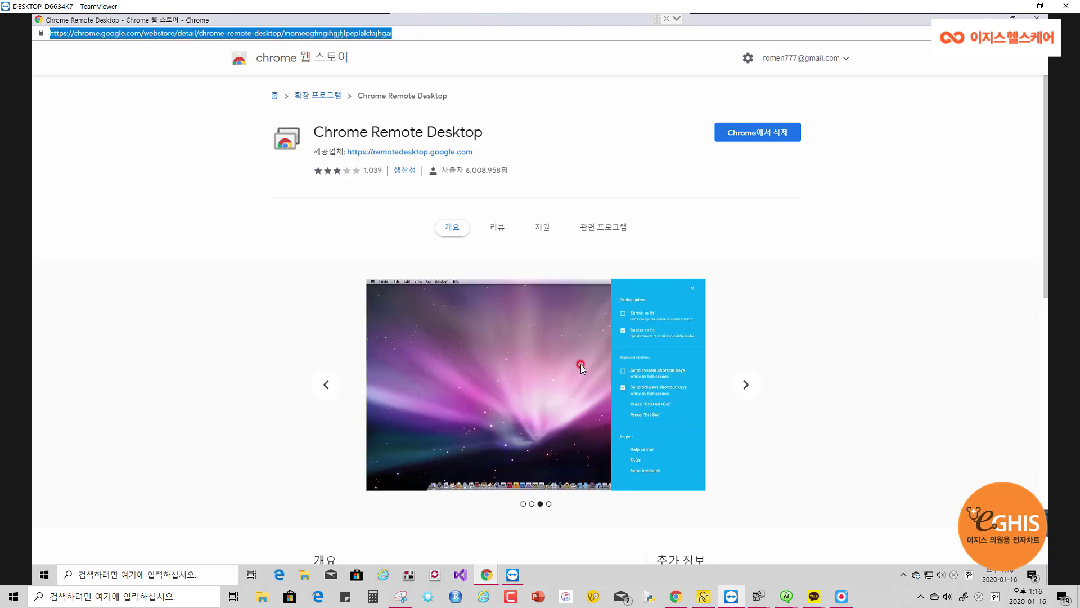
left_click(487, 573)
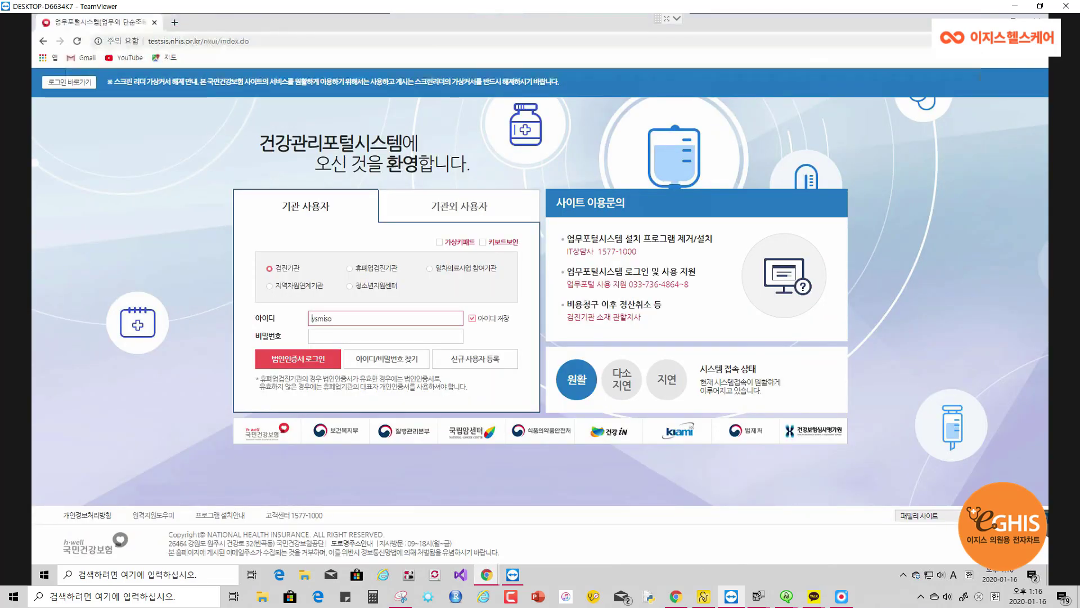
On the remote PC, reopen Chrome 원격 데스크톱 from the browser's 방문 기록 history
left_click(1038, 41)
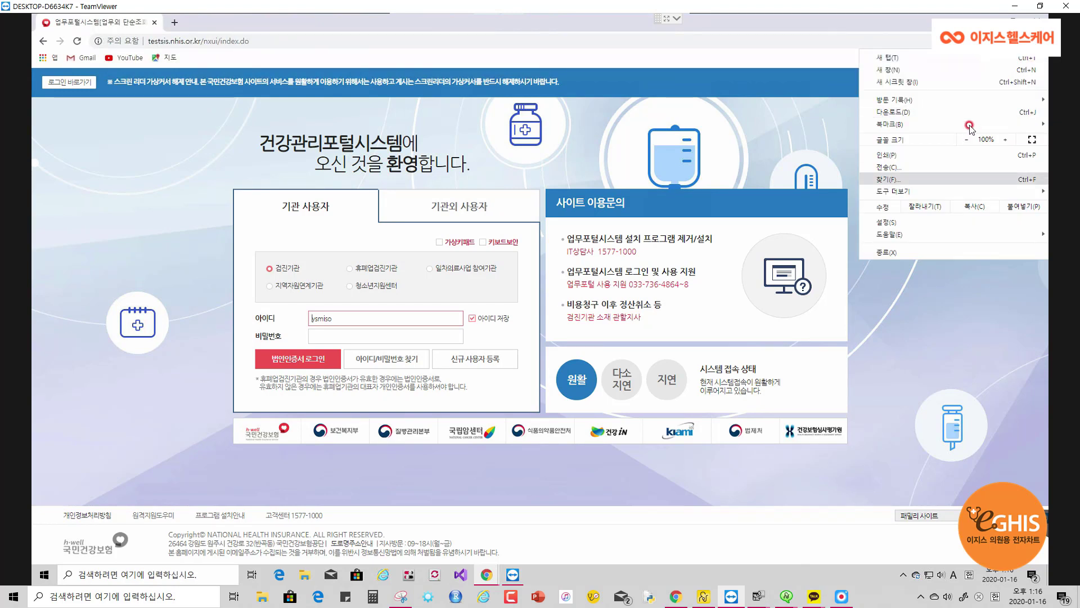
left_click(972, 99)
left_click(822, 131)
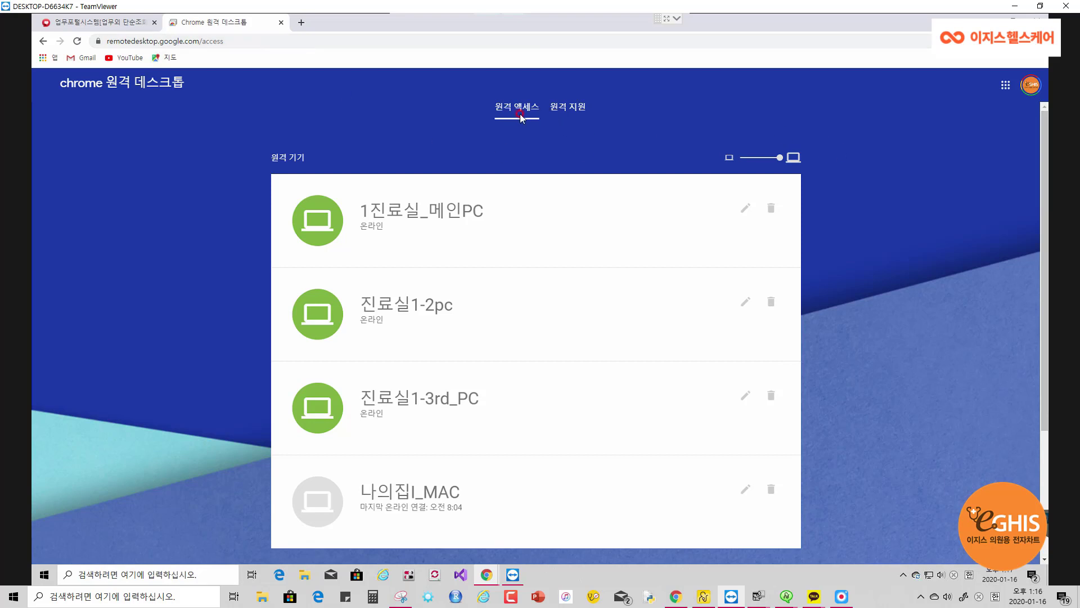
Generate a one-time access code on the remote 원격 지원 page, select it, and minimize TeamViewer
left_click(567, 113)
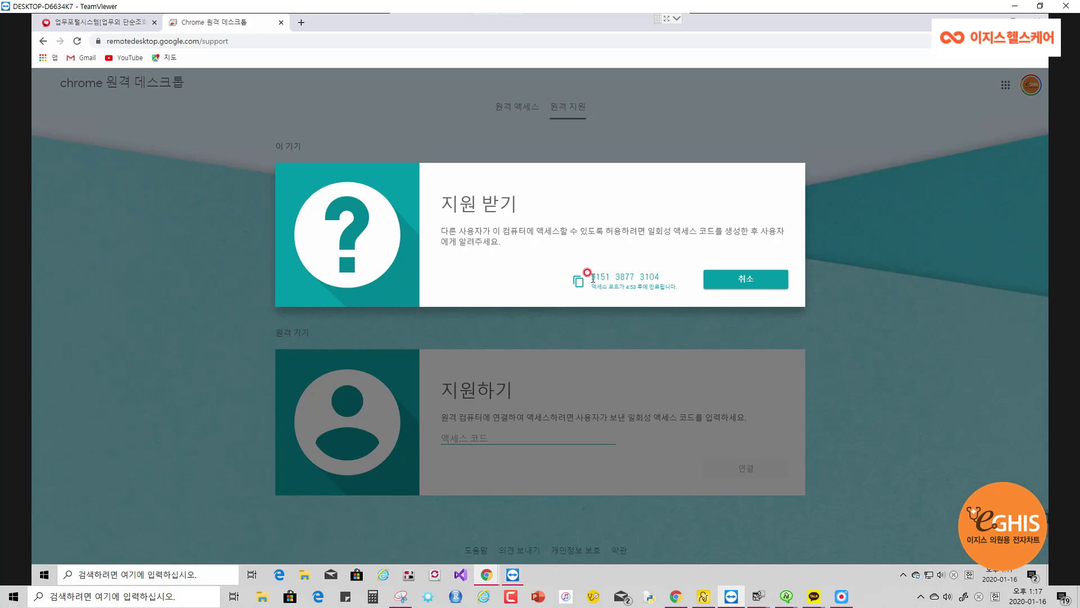
left_click_drag(594, 277, 663, 279)
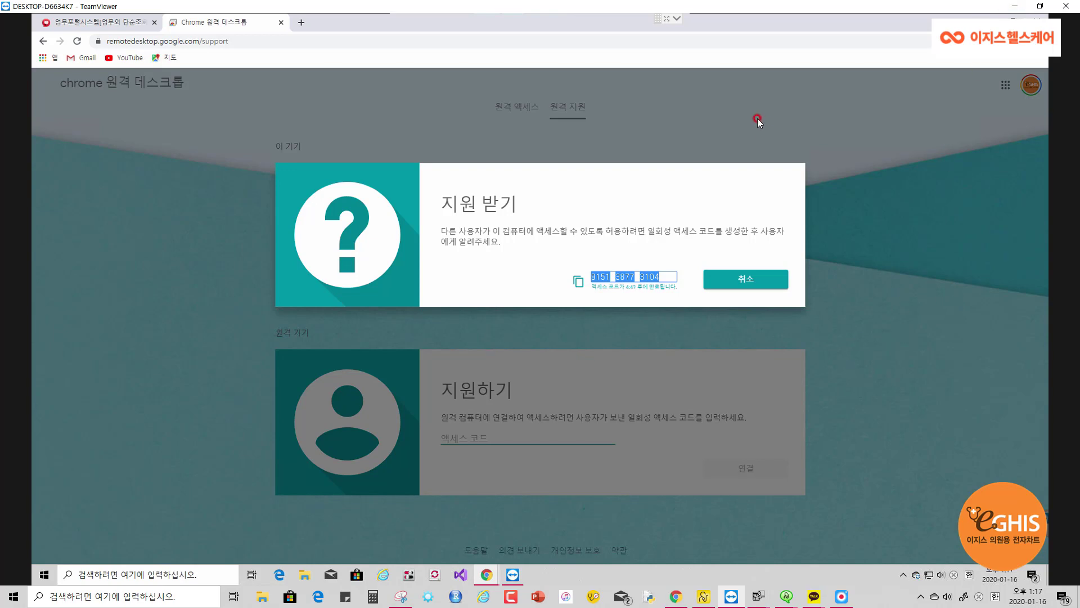
left_click(1016, 6)
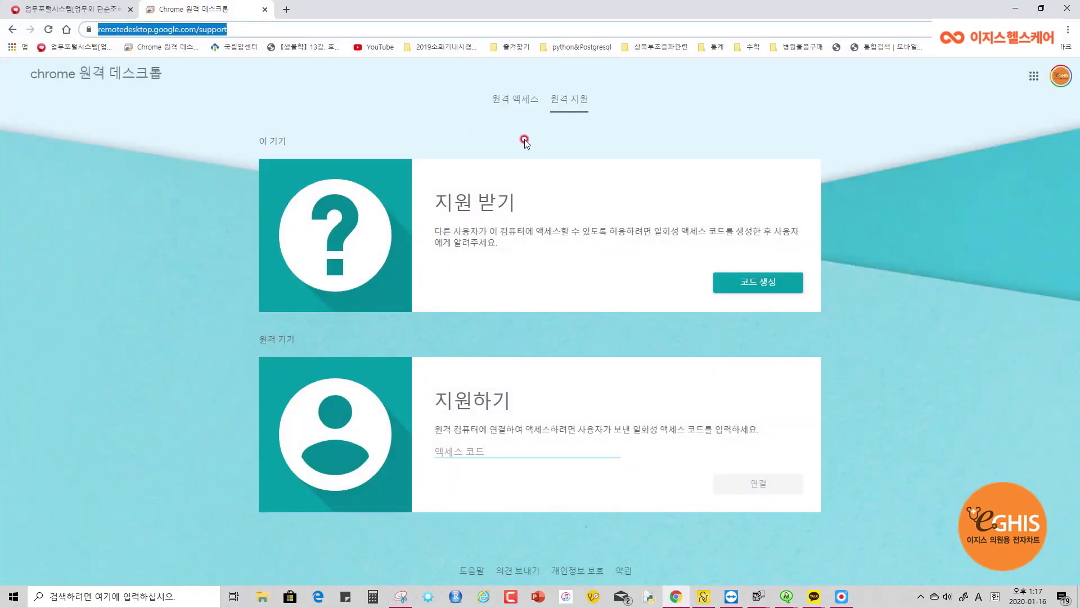
Paste the remote PC's one-time code into the local 액세스 코드 field and connect
left_click(539, 103)
left_click(570, 102)
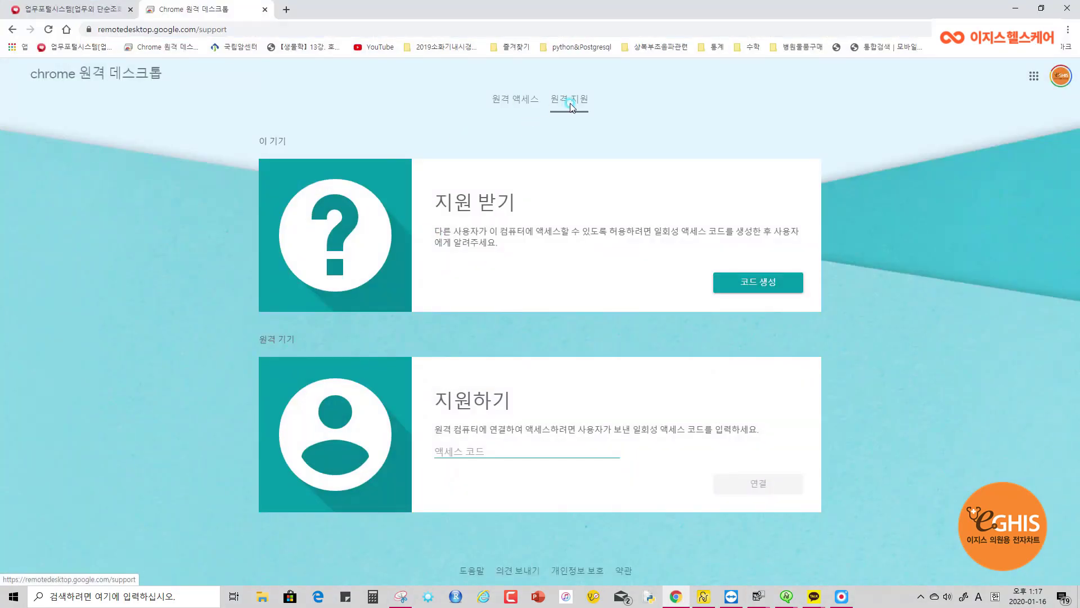
left_click(460, 450)
key("ctrl+v")
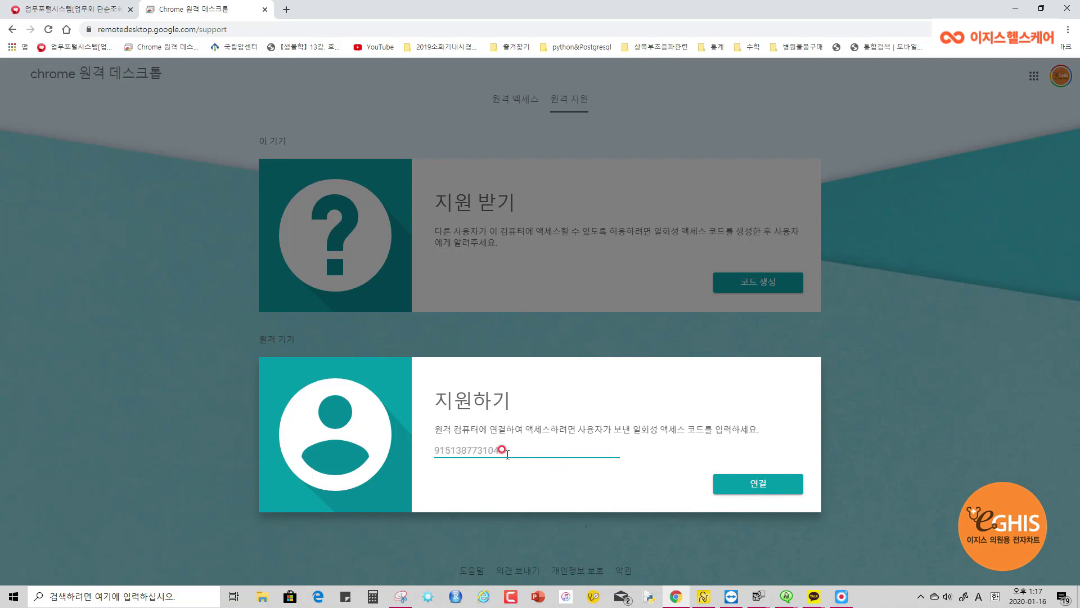
left_click(765, 488)
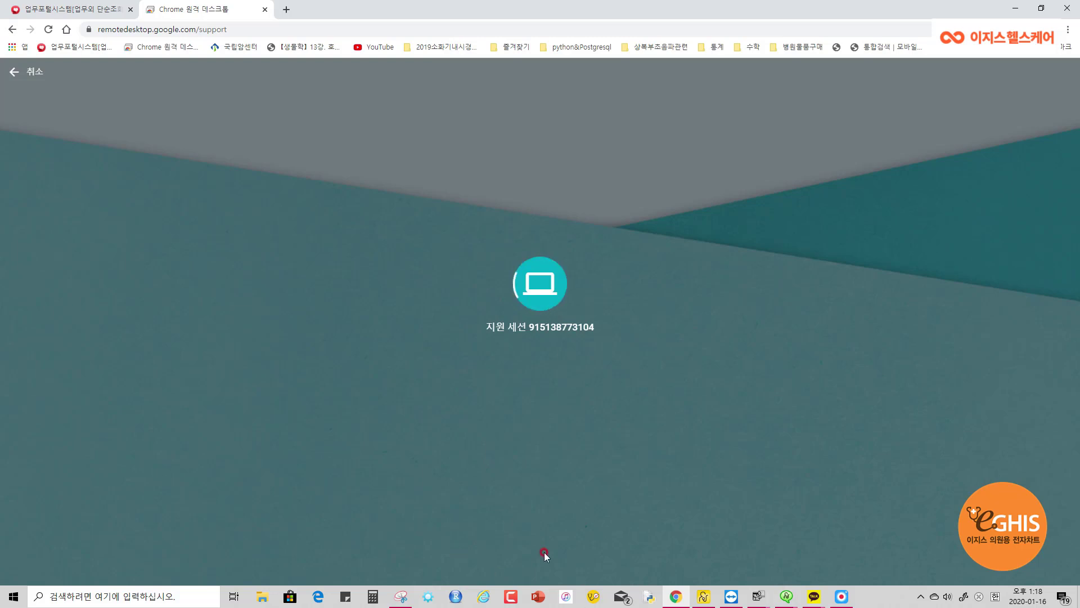
Allow screen sharing on the remote computer through TeamViewer
left_click(727, 594)
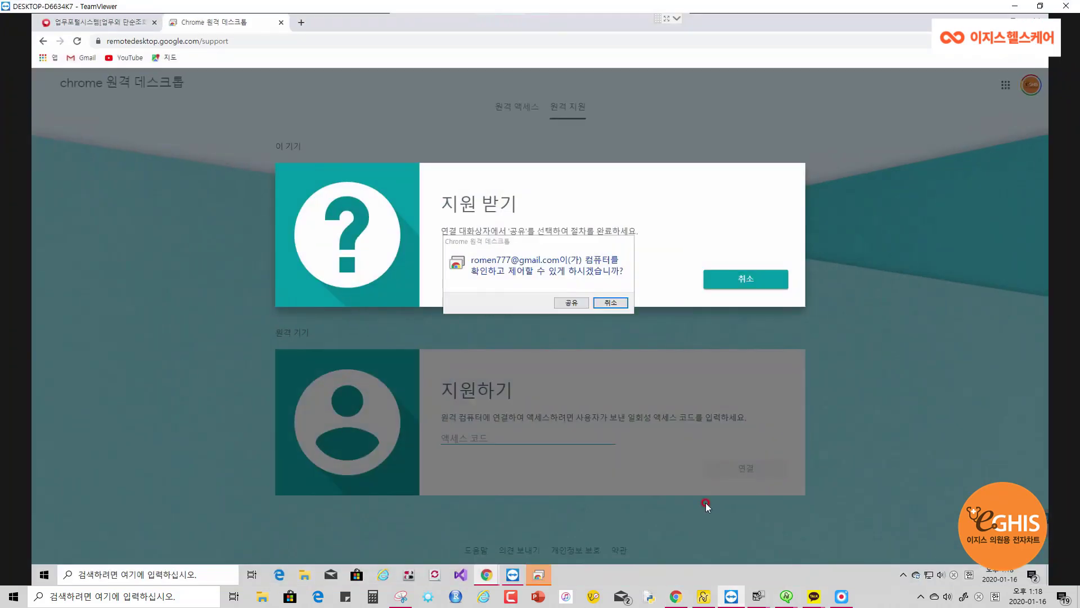
left_click(570, 302)
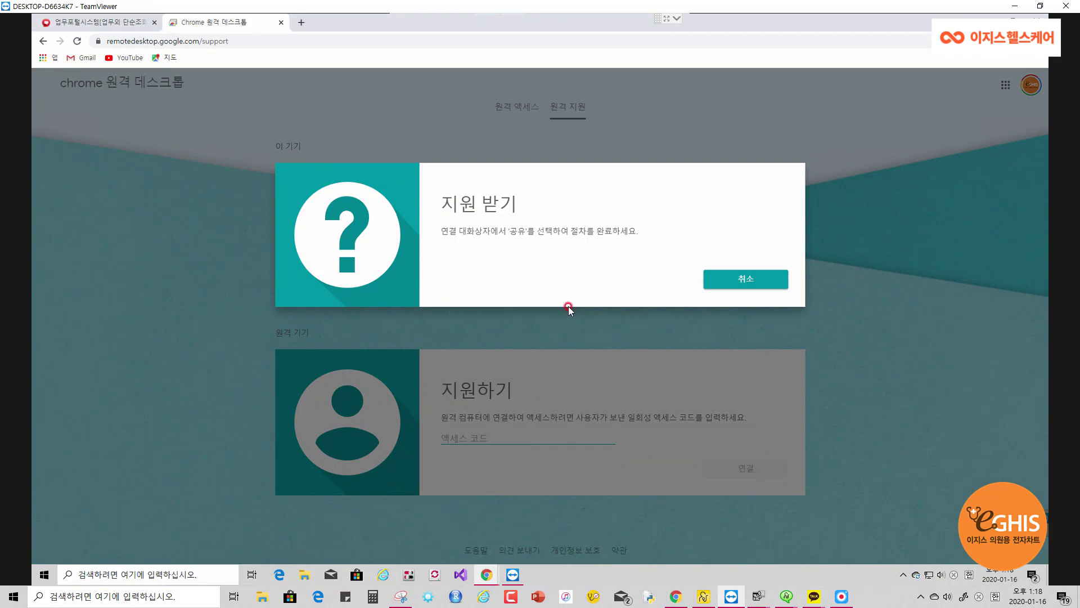
left_click(1015, 5)
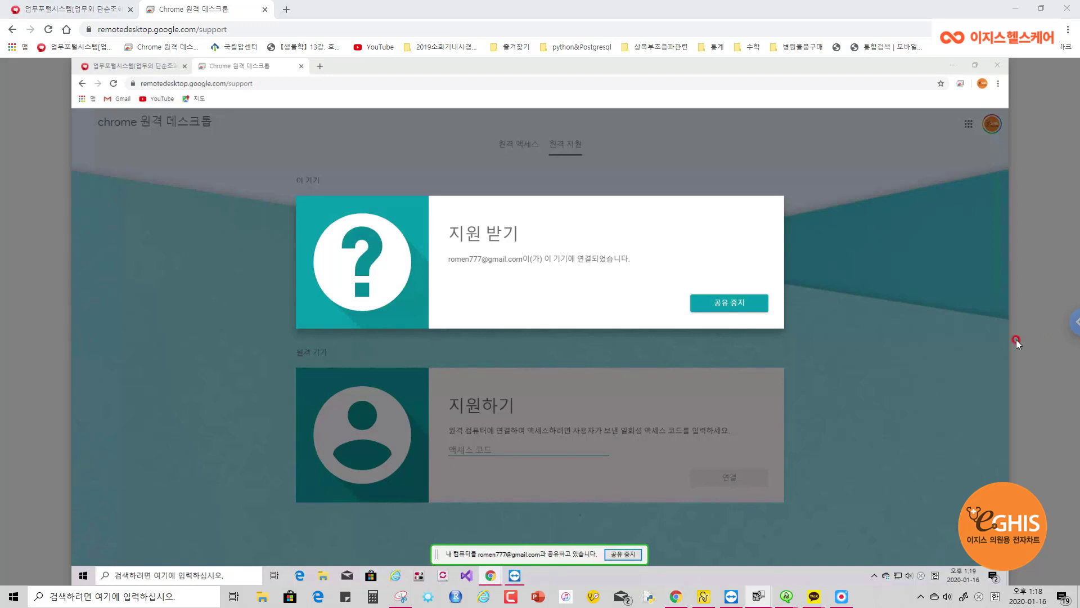
Turn on 전체화면 (Full screen) in session options, then close the panel and the page
left_click(1074, 322)
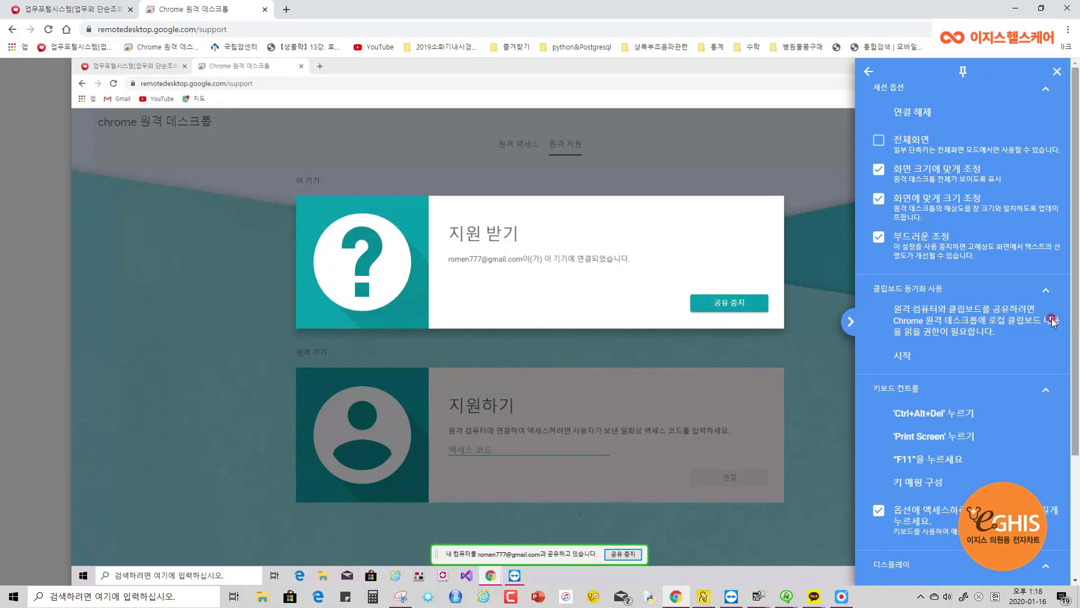
left_click(882, 141)
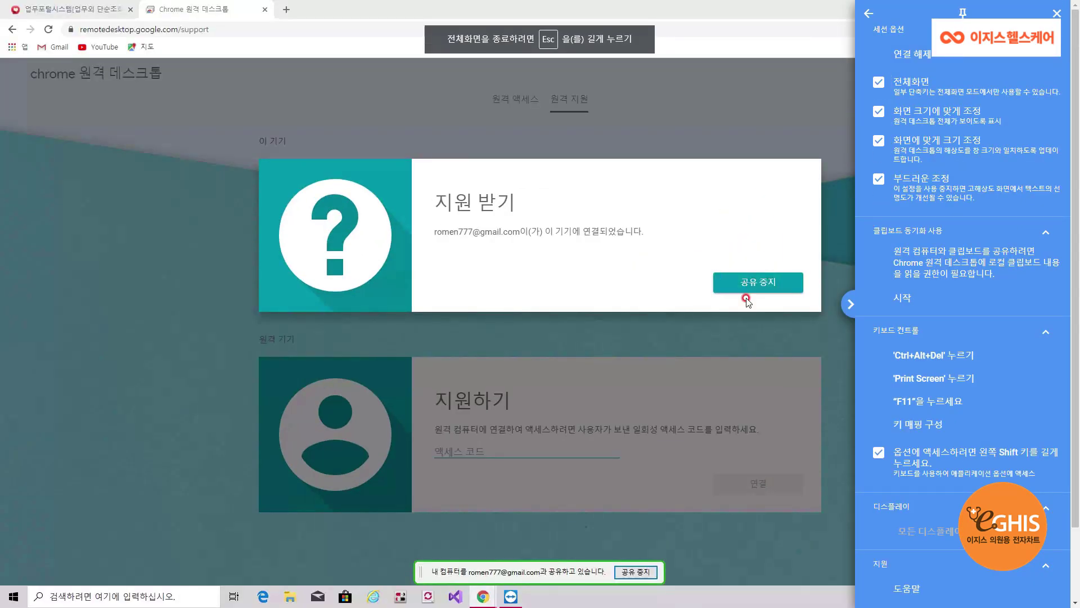
left_click(816, 341)
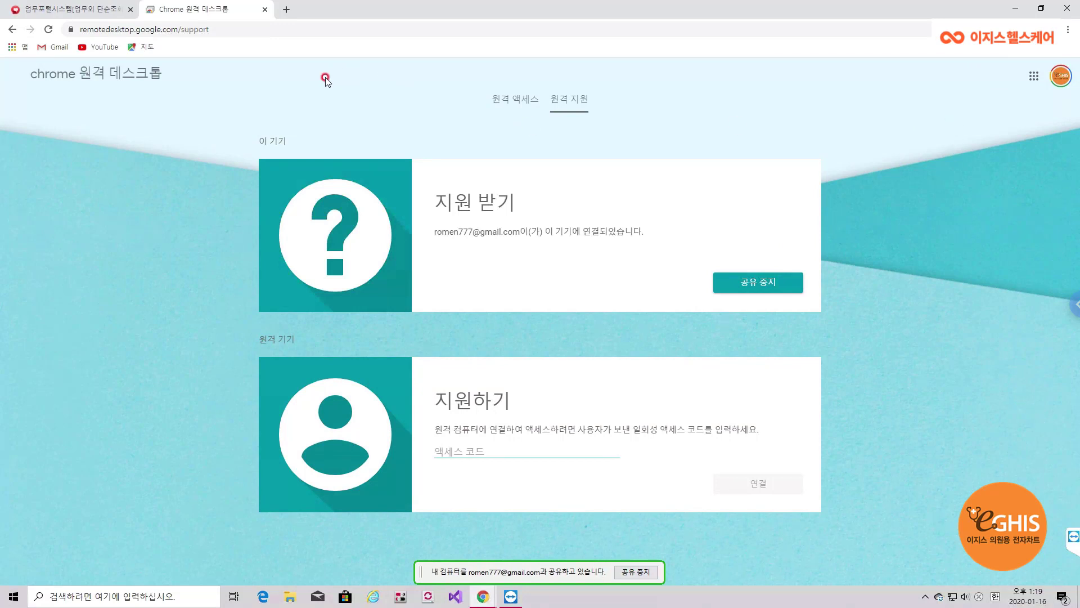
left_click(264, 10)
Launch ezHelpManager, sign in, select the waiting session, and quit the chat panel
left_click_drag(1016, 12, 540, 39)
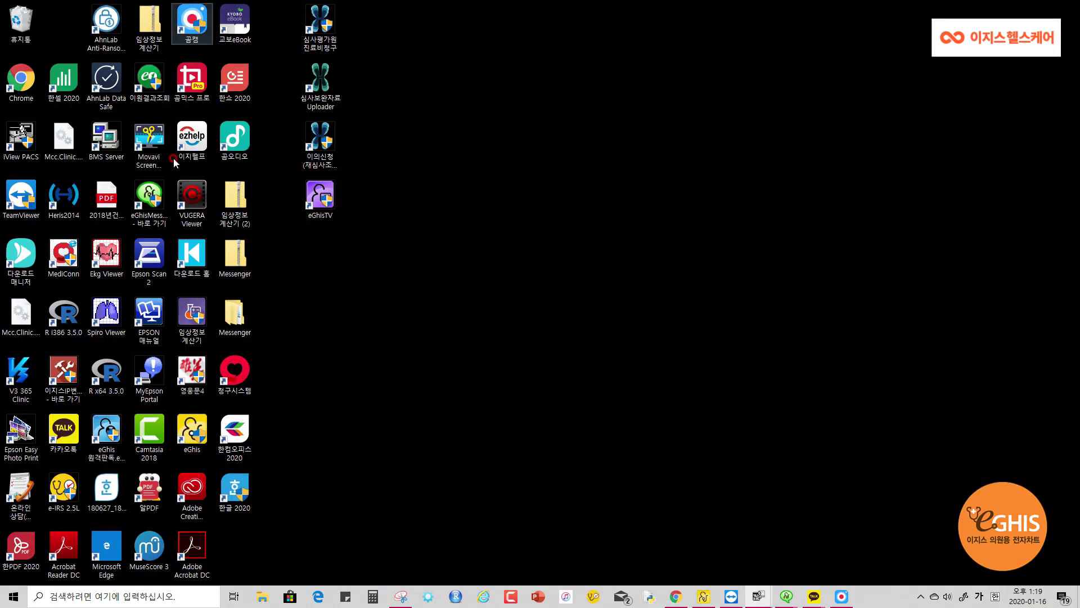
double_click(188, 150)
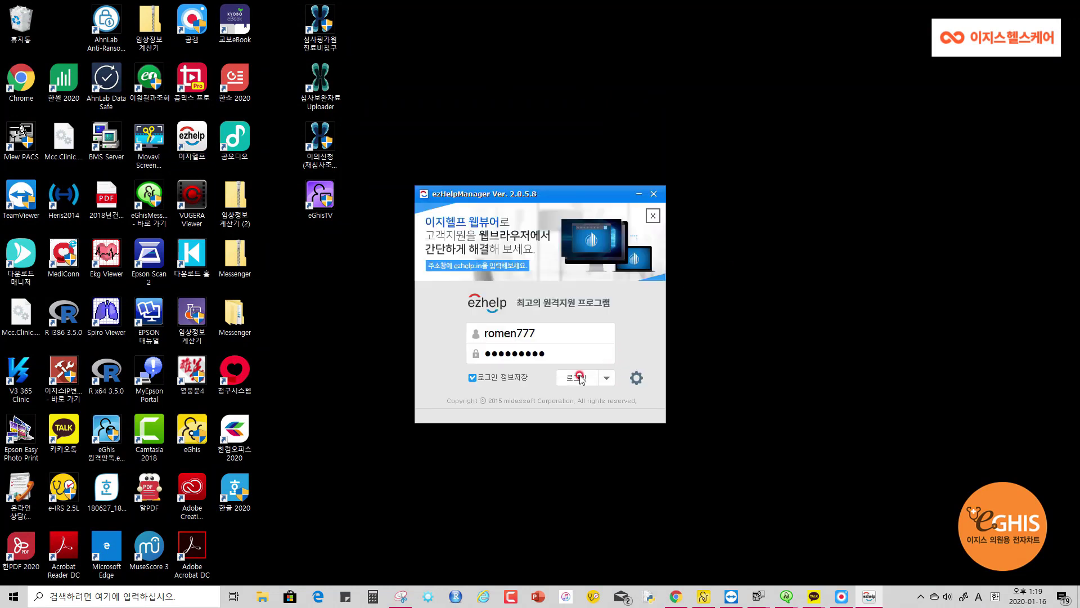
left_click(586, 378)
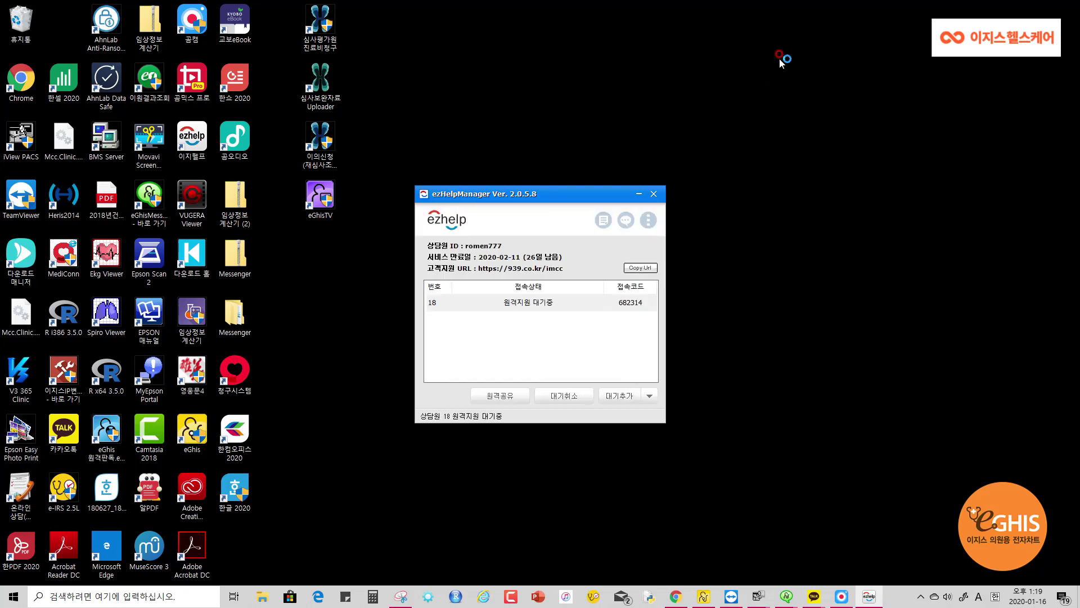
left_click(445, 306)
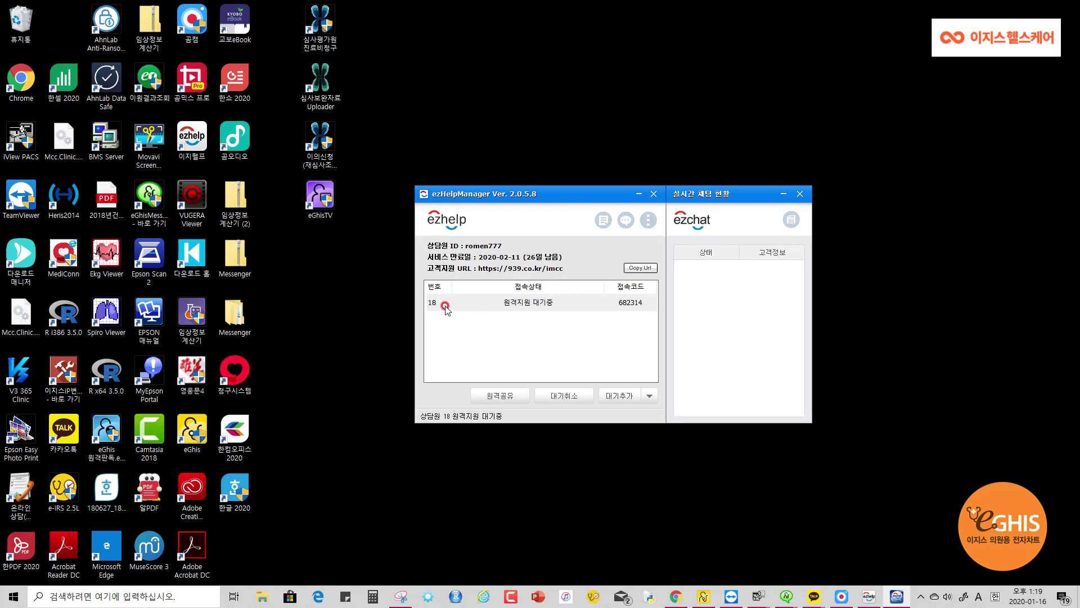
left_click(653, 194)
left_click(565, 335)
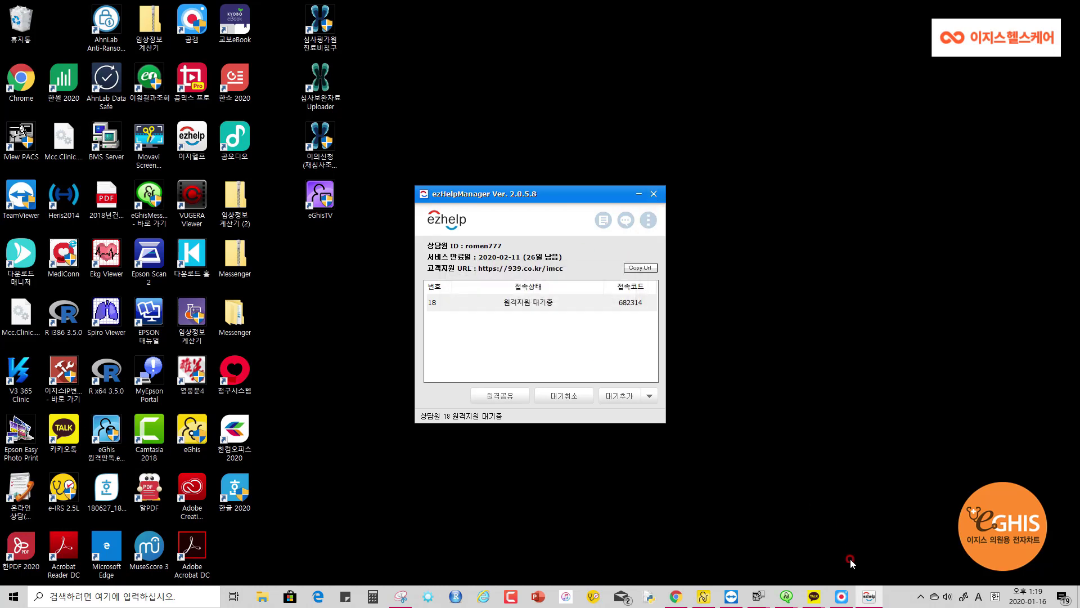
Check the TeamViewer session, then bring the local browser back to the front
left_click(755, 600)
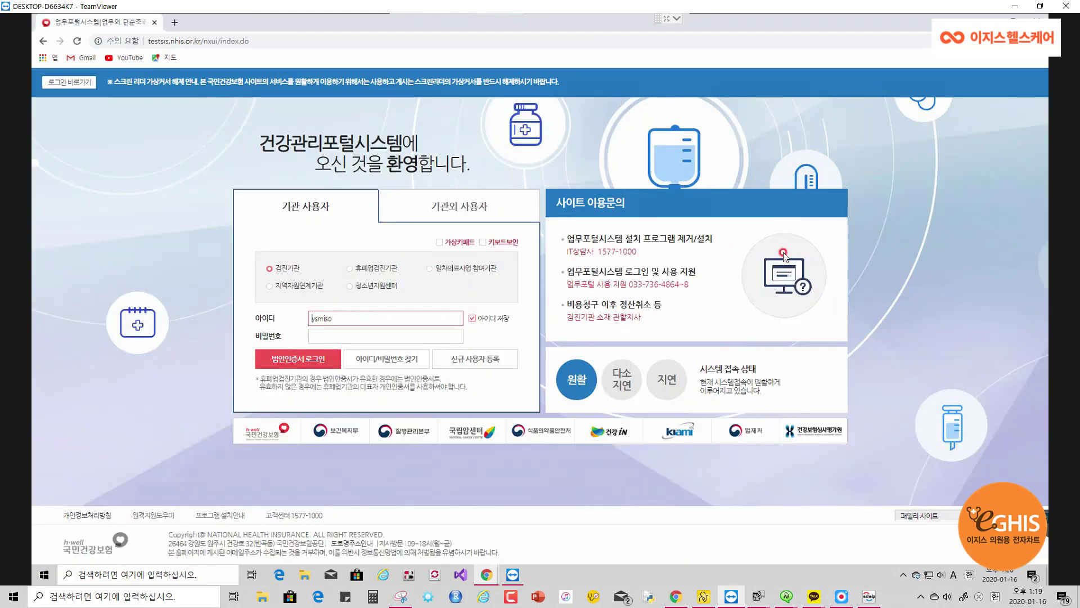
left_click(1015, 6)
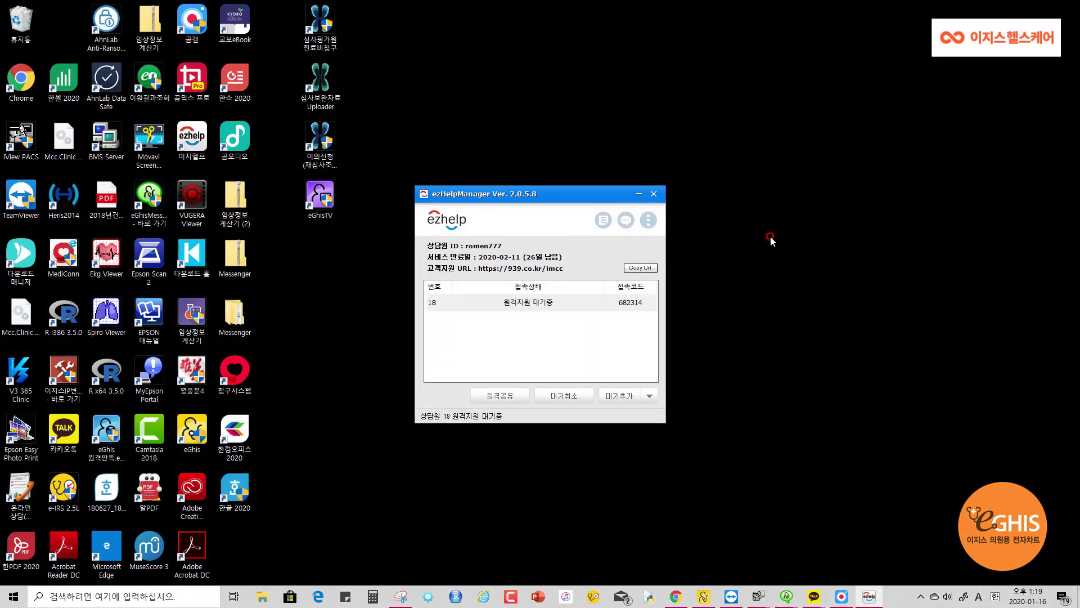
left_click(676, 597)
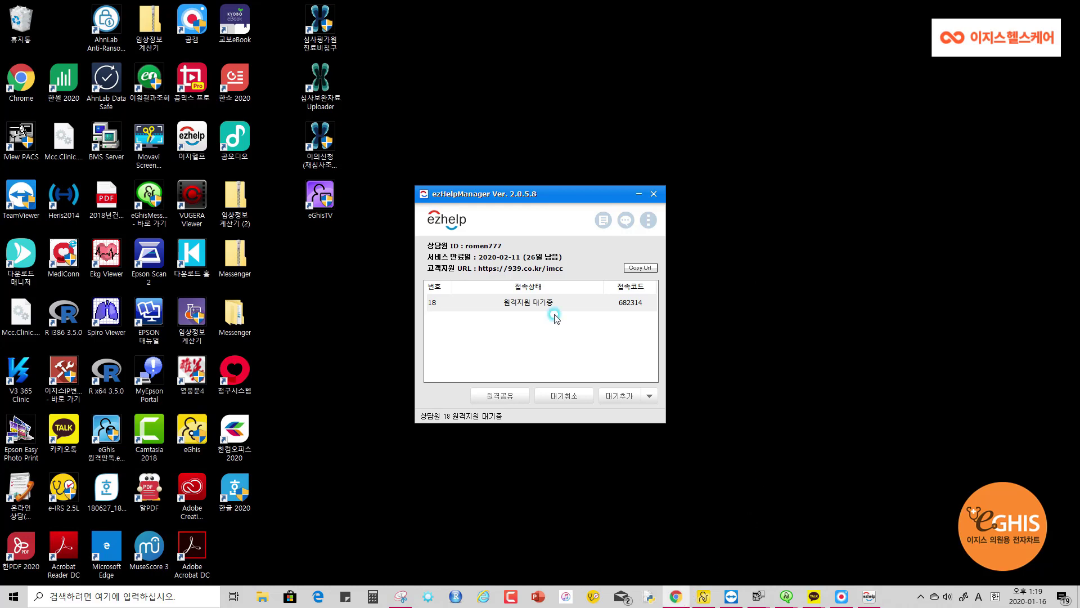
Search Google for 팀뷰어 다운로드 from the address bar
left_click(250, 28)
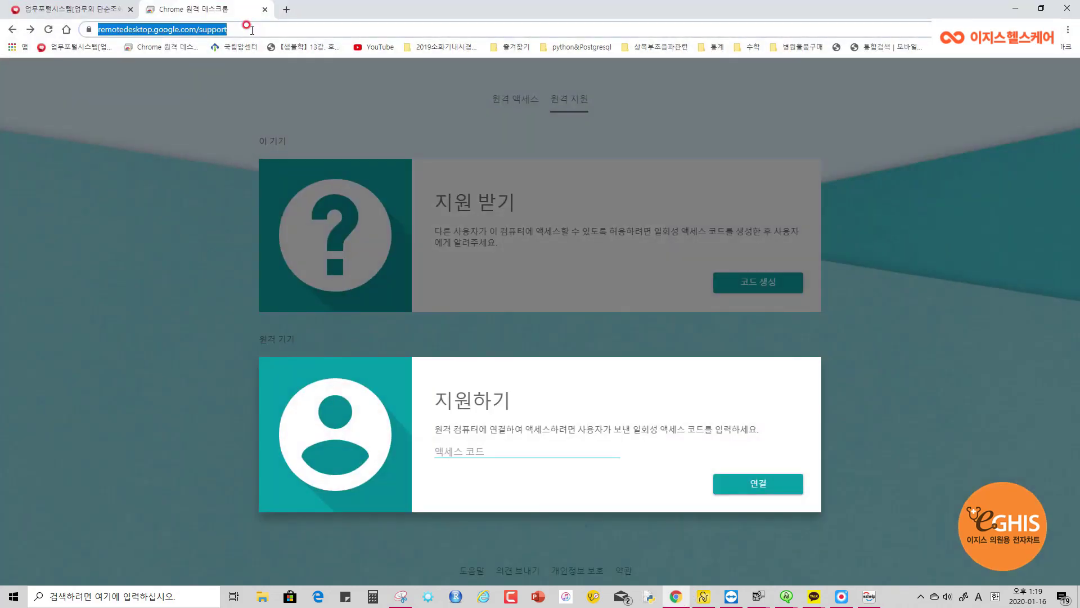
type("xla")
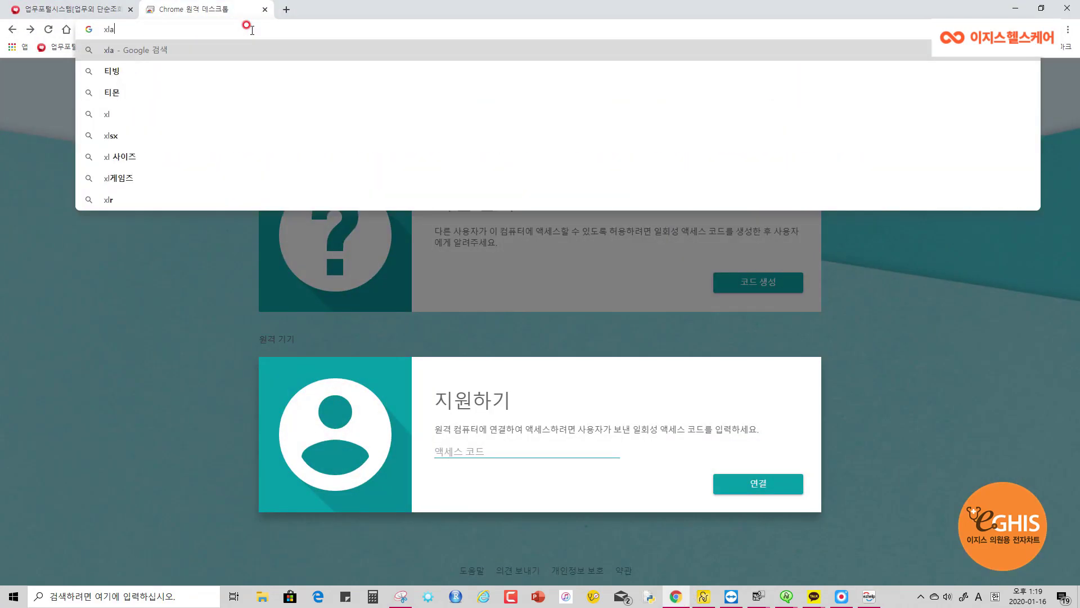
key("BackSpace")
key("BackSpace")
key("Hangul")
type("팀뷰어")
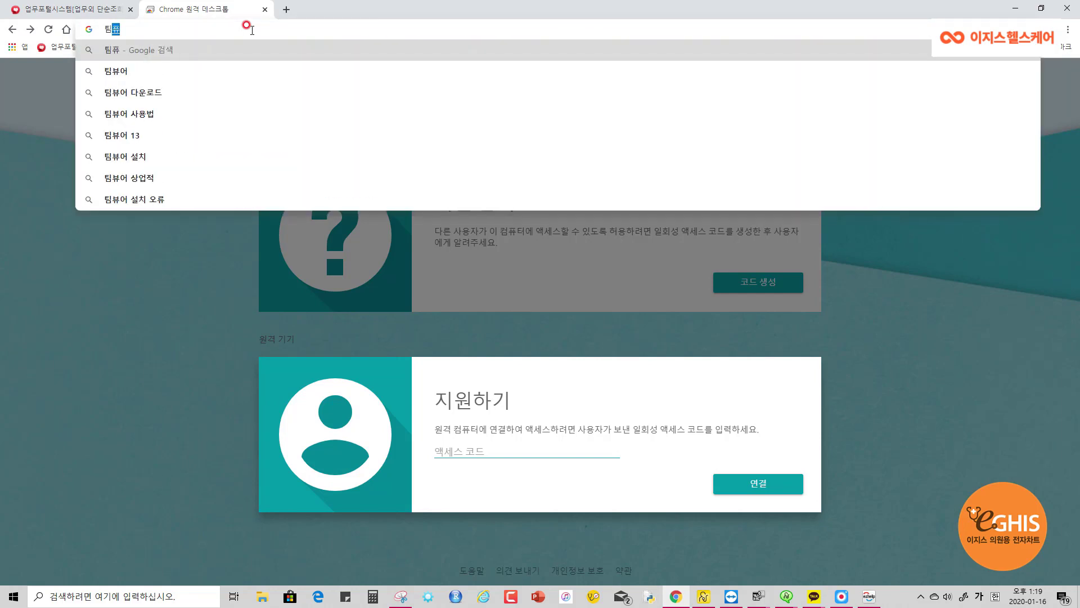
key("Down")
key("Down")
key("Return")
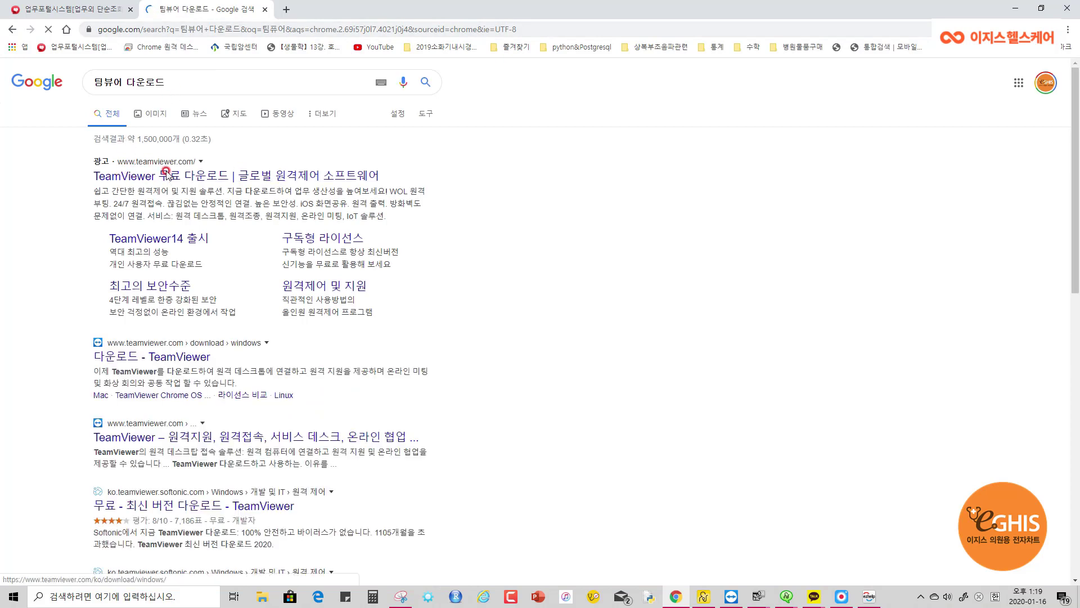
Open the TeamViewer free download result and scroll through the page
left_click(194, 179)
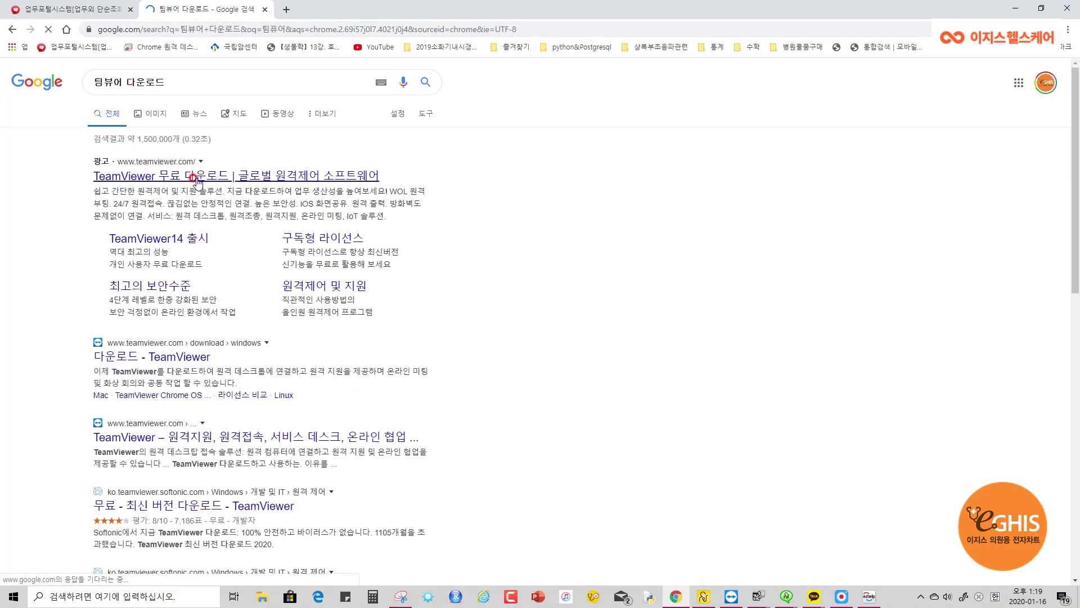
scroll(424, 352, "down", 6)
scroll(307, 415, "down", 1)
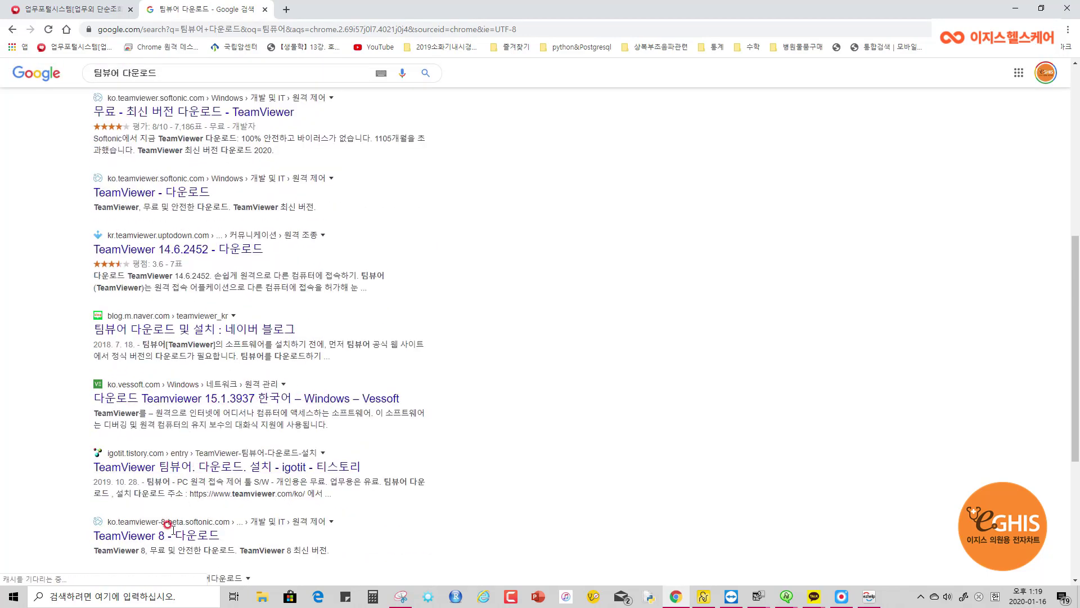
scroll(567, 326, "up", 7)
scroll(578, 326, "down", 12)
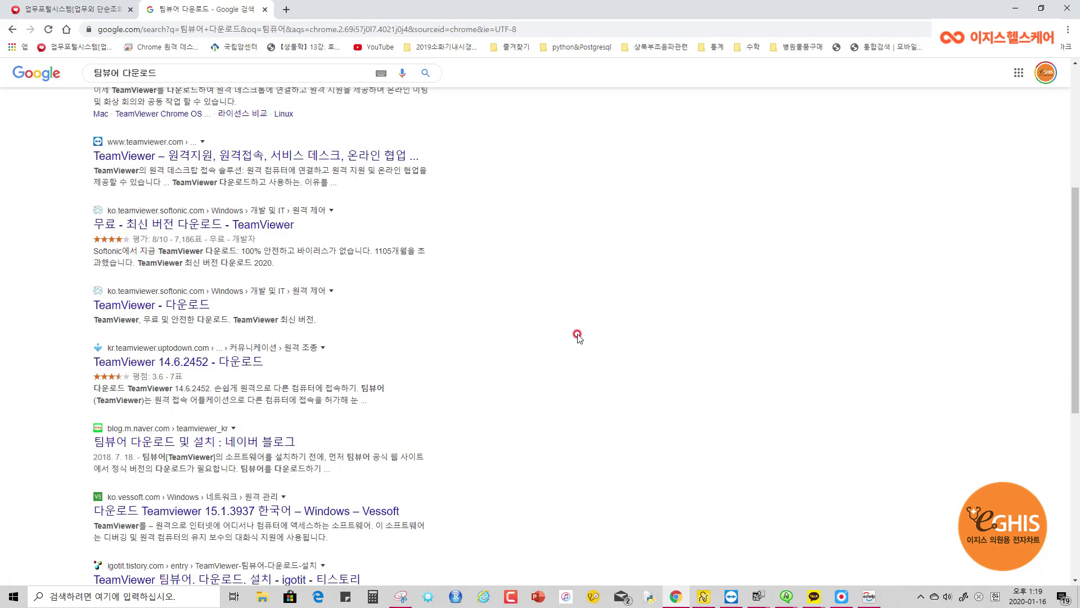
scroll(574, 332, "up", 12)
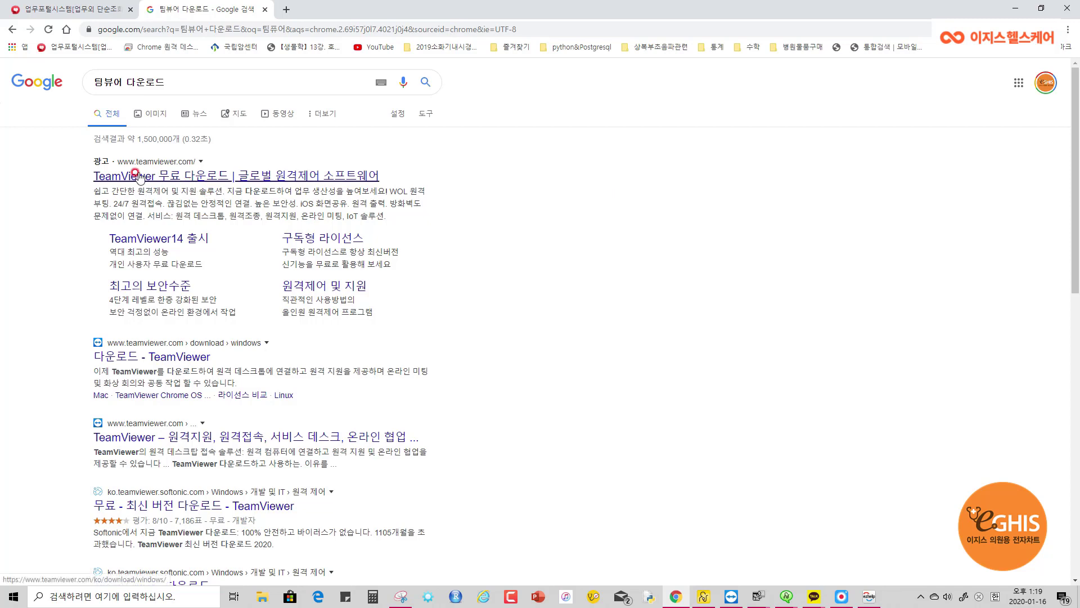
Open the TeamViewer 무료 다운로드 Windows page listing version 15.1.3937
left_click(116, 179)
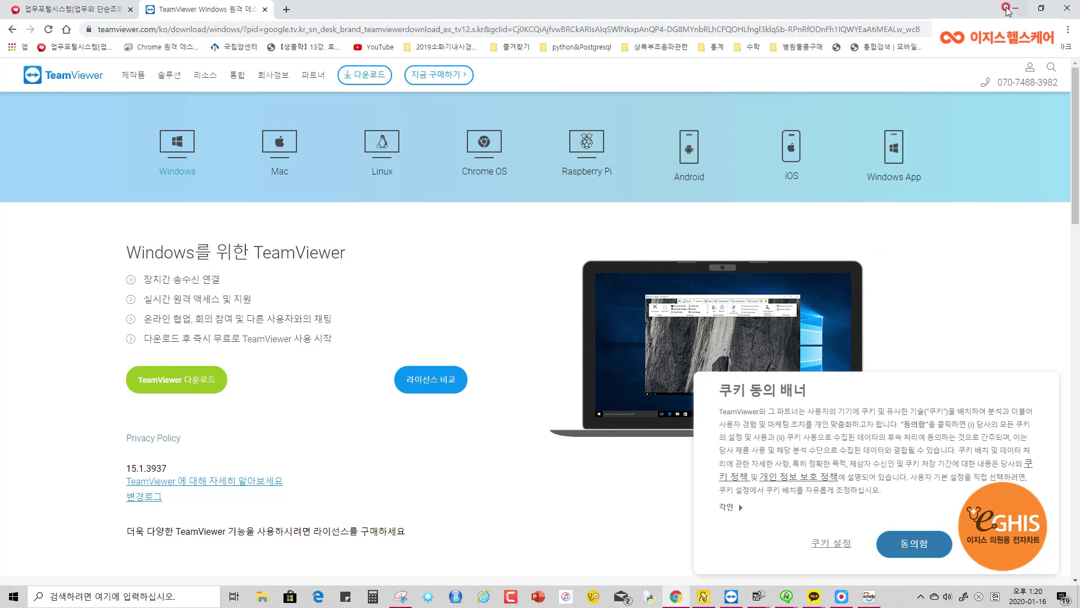
left_click(72, 12)
left_click(160, 28)
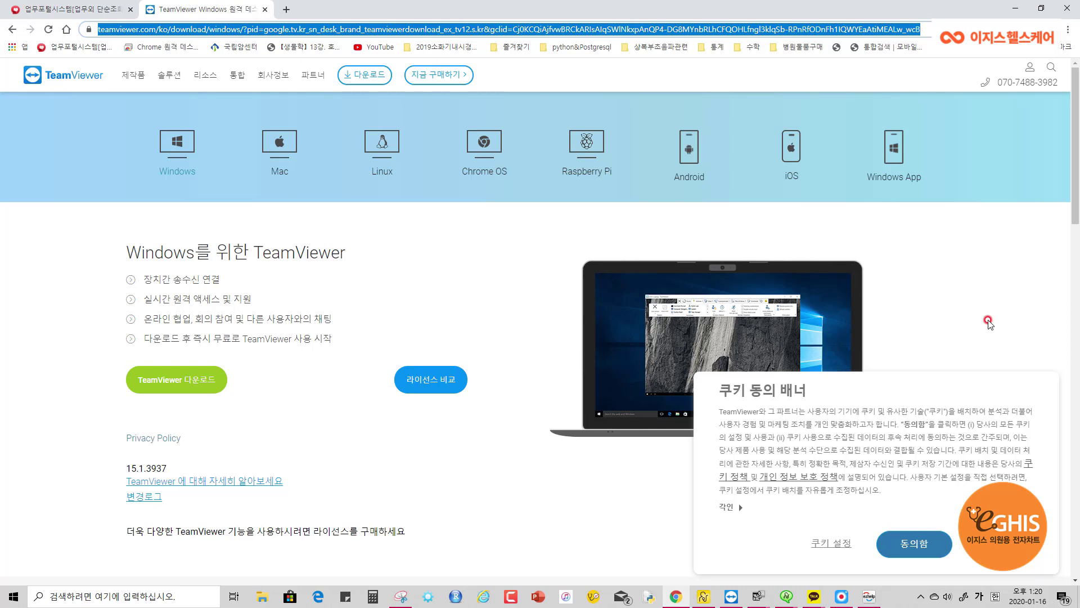
left_click(989, 322)
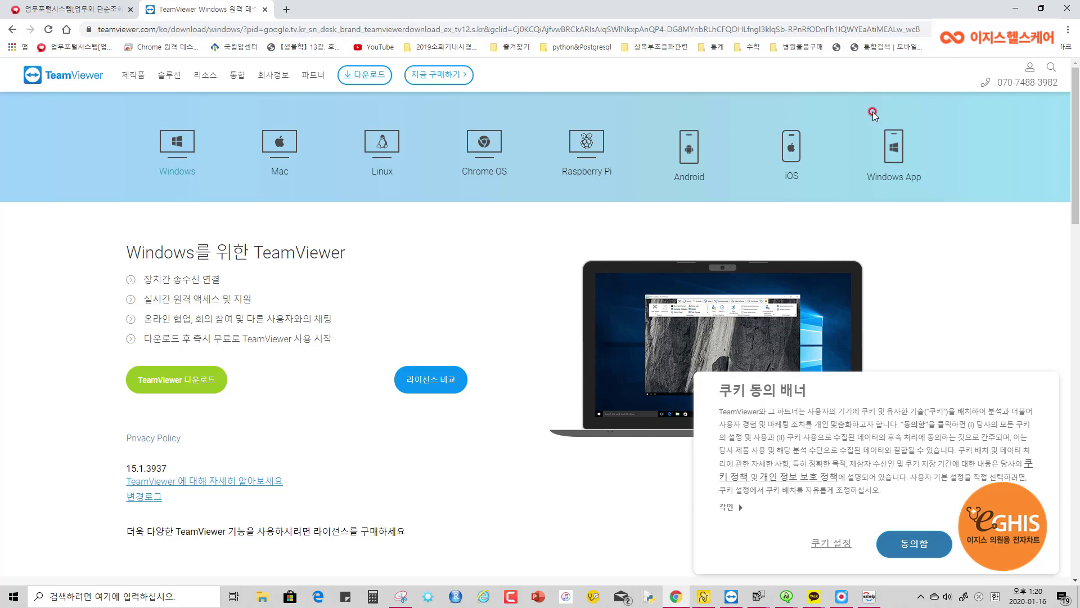
left_click(1067, 30)
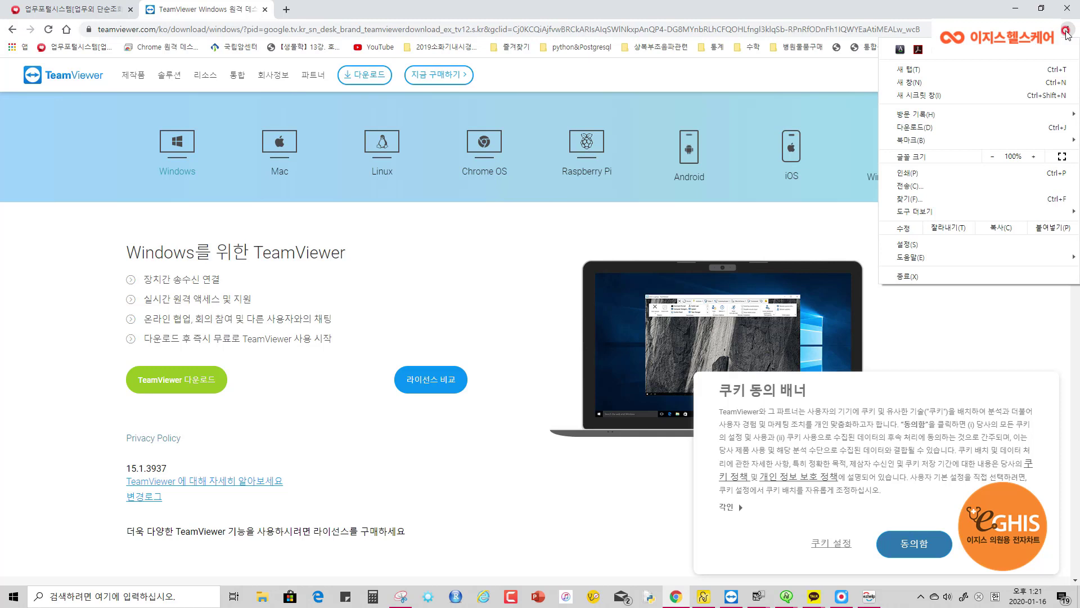
left_click(1067, 31)
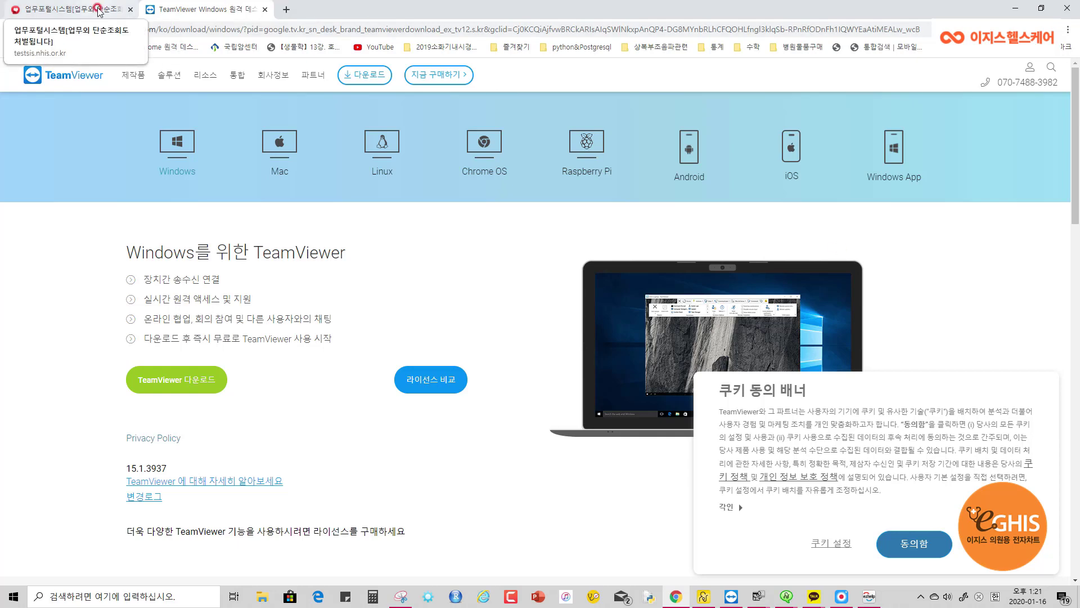
Return to the first Chrome tab (업무포털시스템) with the 건강관리포털시스템 login page
left_click(73, 9)
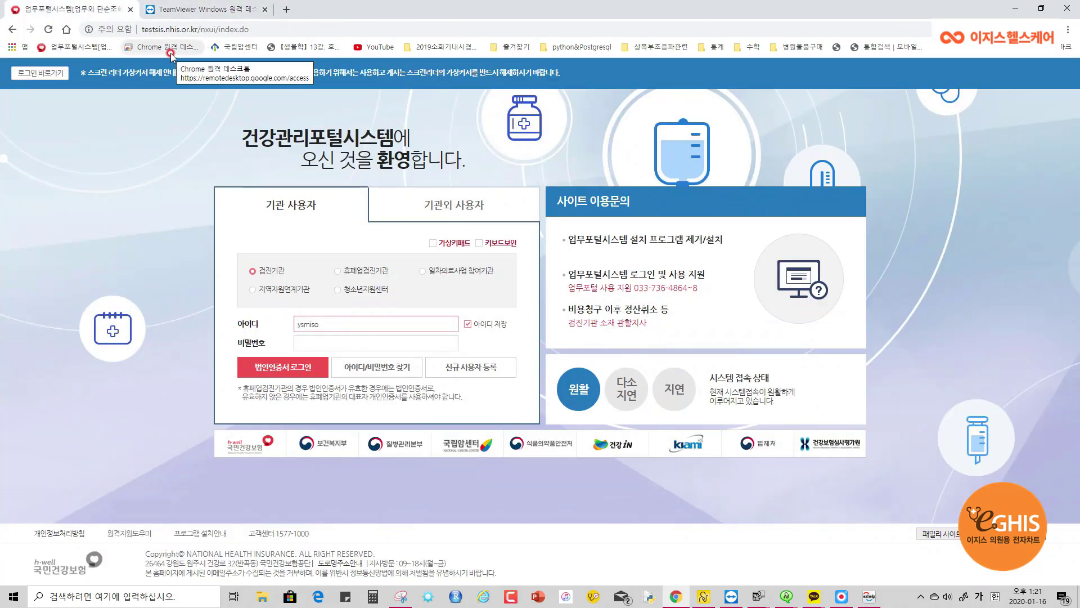